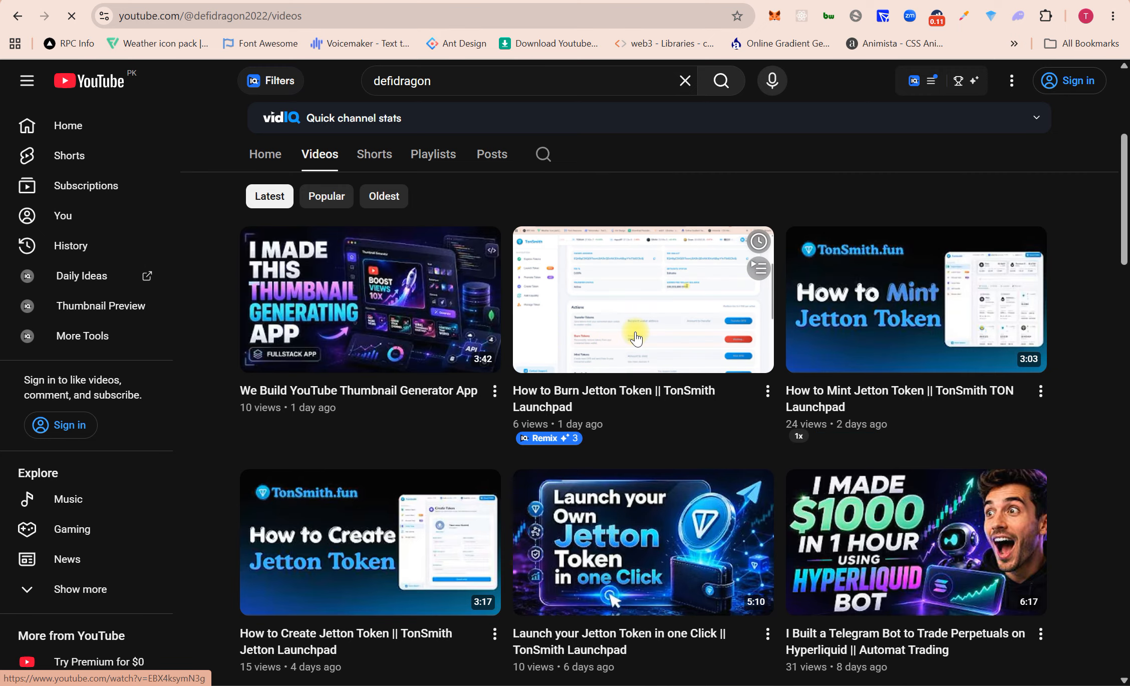
Step: Scroll up to TonSmith's Manage Tokens list showing Defi Dragon, Bonker and Utya
{"action": "scroll", "coordinate": [636, 339], "scroll_direction": "up", "scroll_amount": 2}
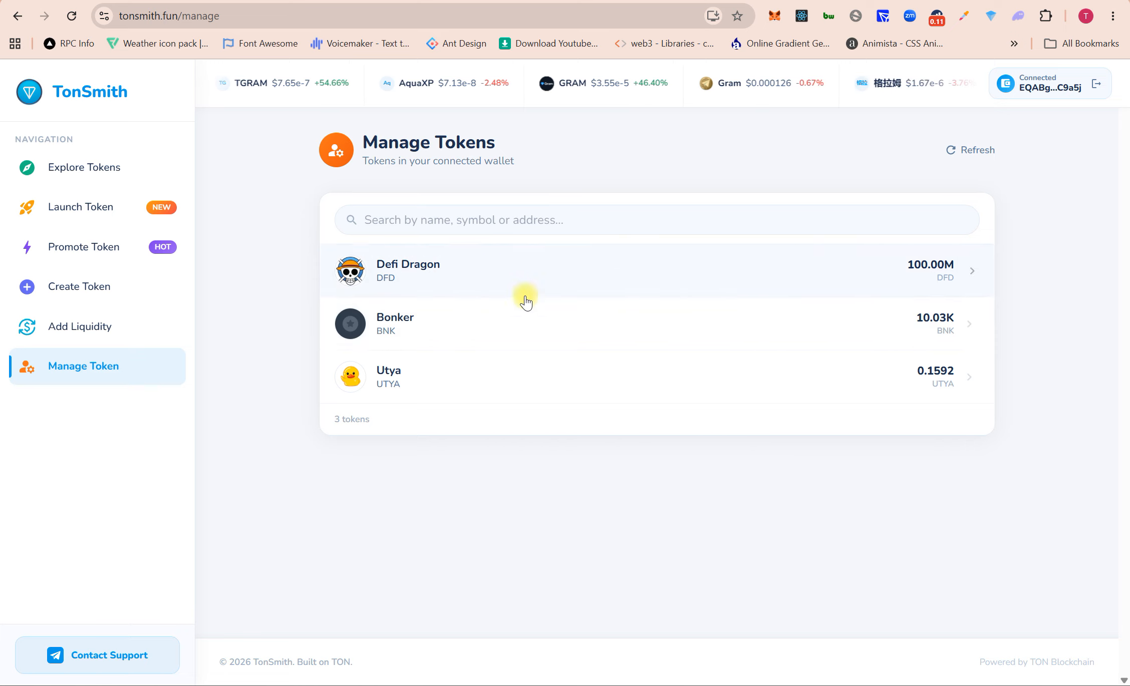
Step: Open the Defi Dragon (DFD) admin page and scroll down to its Actions section
{"action": "left_click", "coordinate": [511, 269]}
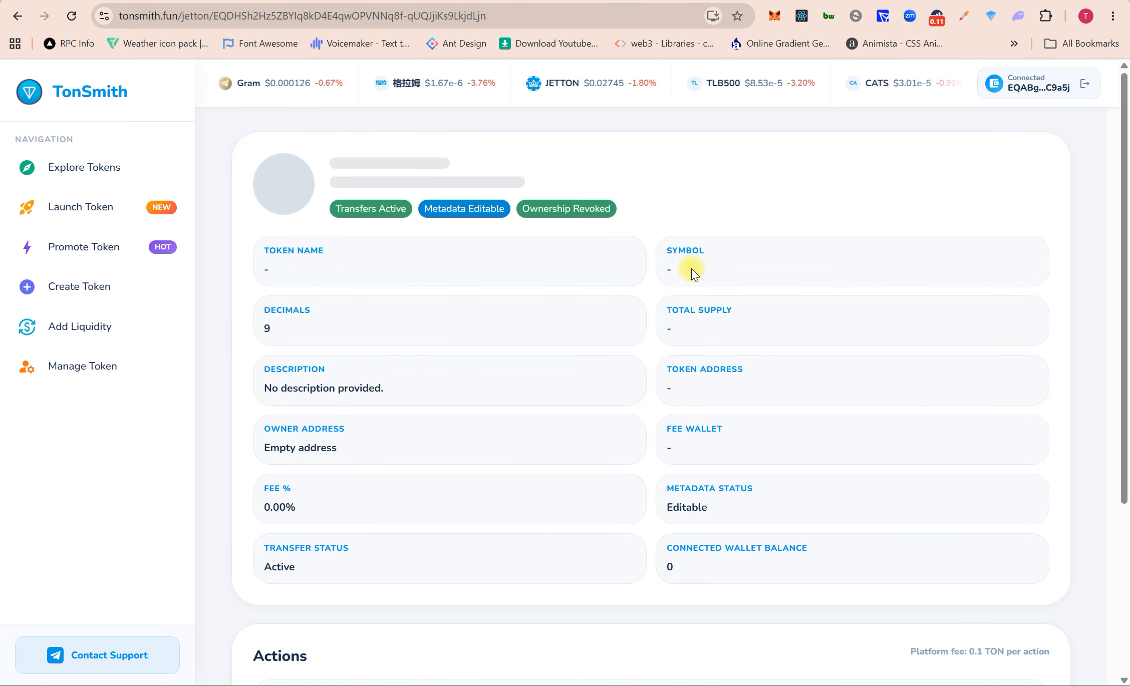
{"action": "scroll", "coordinate": [691, 268], "scroll_direction": "down", "scroll_amount": 2}
{"action": "scroll", "coordinate": [691, 268], "scroll_direction": "down", "scroll_amount": 2}
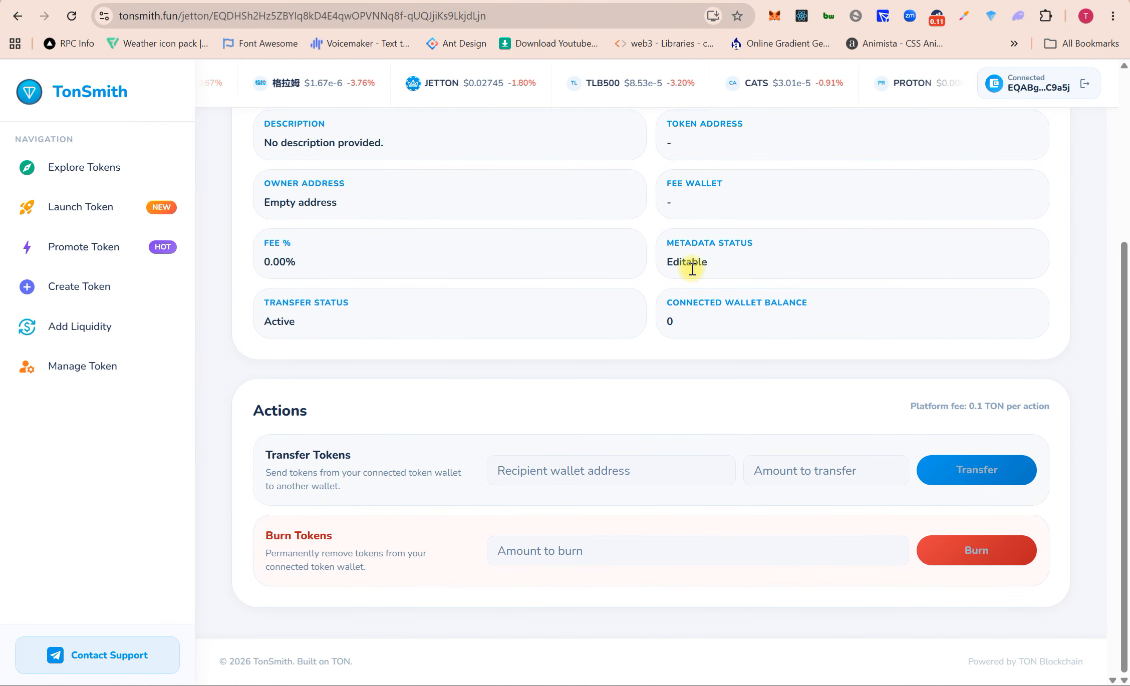
{"action": "scroll", "coordinate": [692, 269], "scroll_direction": "down", "scroll_amount": 4}
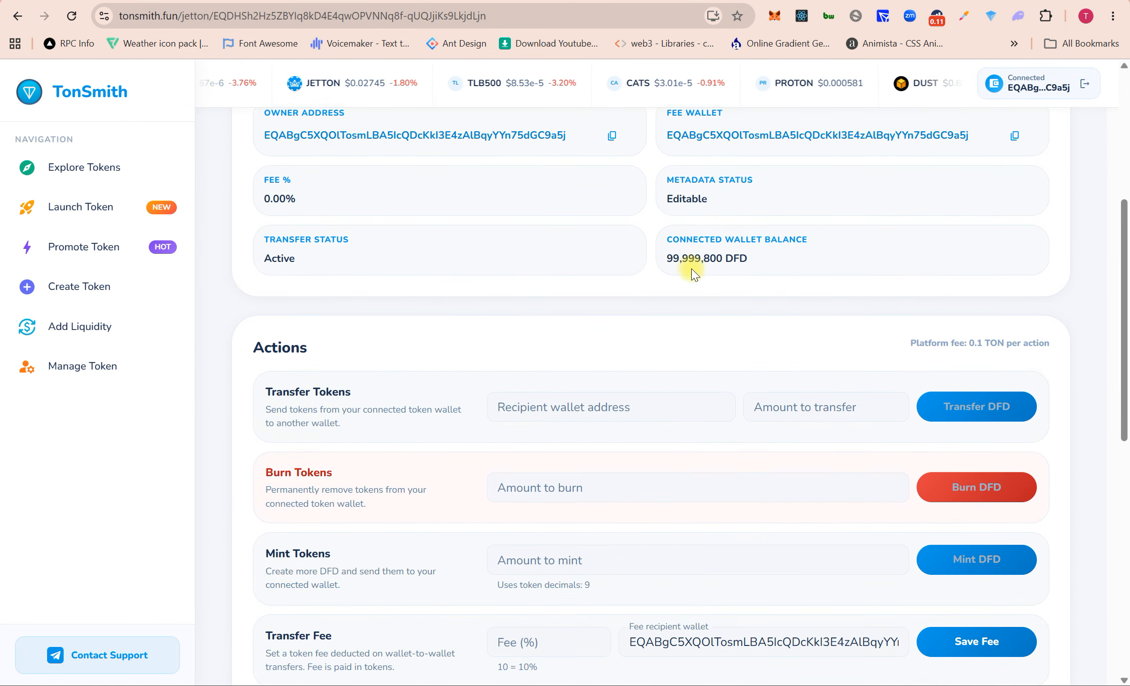
{"action": "scroll", "coordinate": [691, 269], "scroll_direction": "down", "scroll_amount": 2}
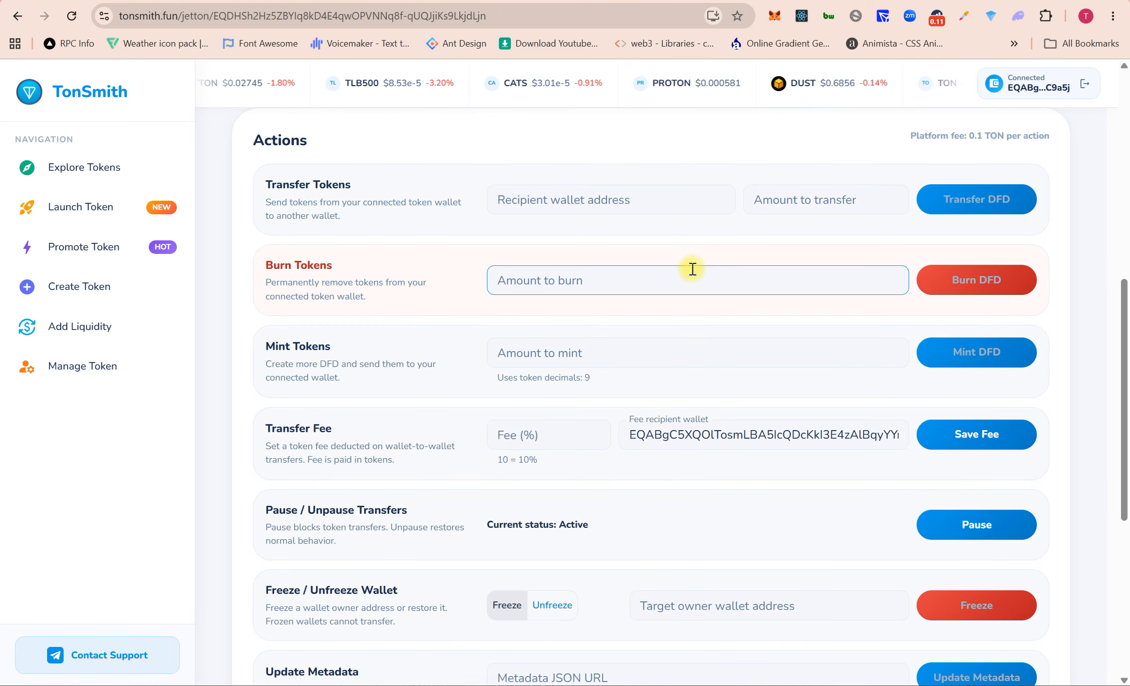
Step: Look over the burn amount, Fee (%) and Target owner wallet address fields
{"action": "left_click", "coordinate": [692, 269]}
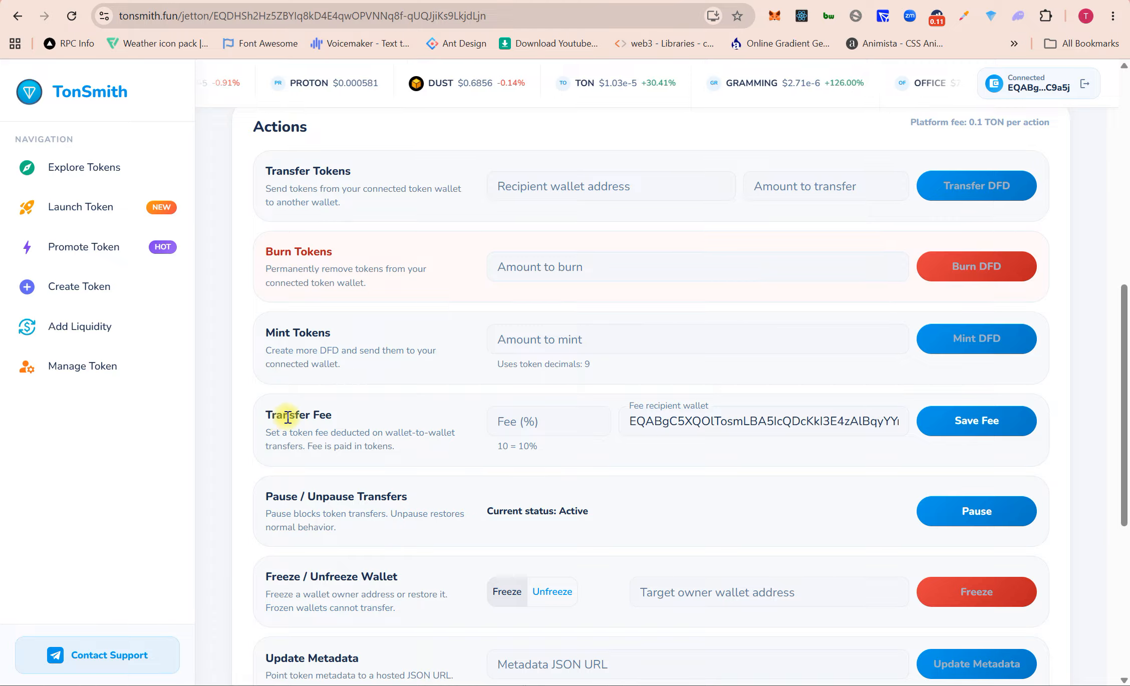
{"action": "left_click", "coordinate": [514, 423]}
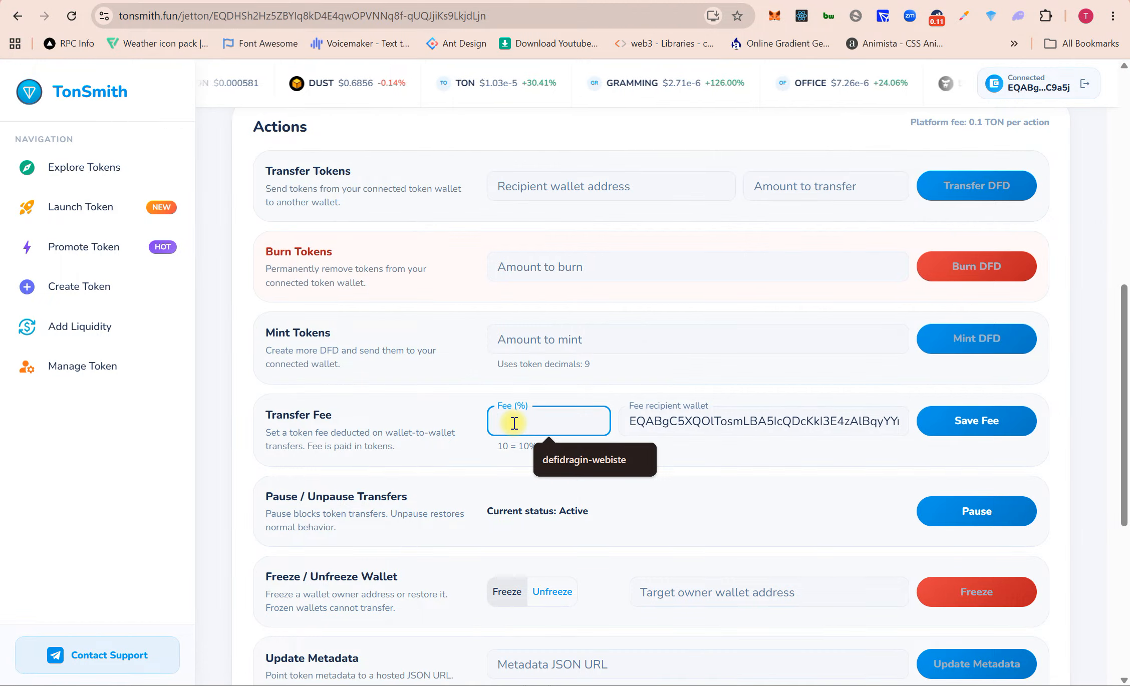
{"action": "left_click", "coordinate": [441, 399]}
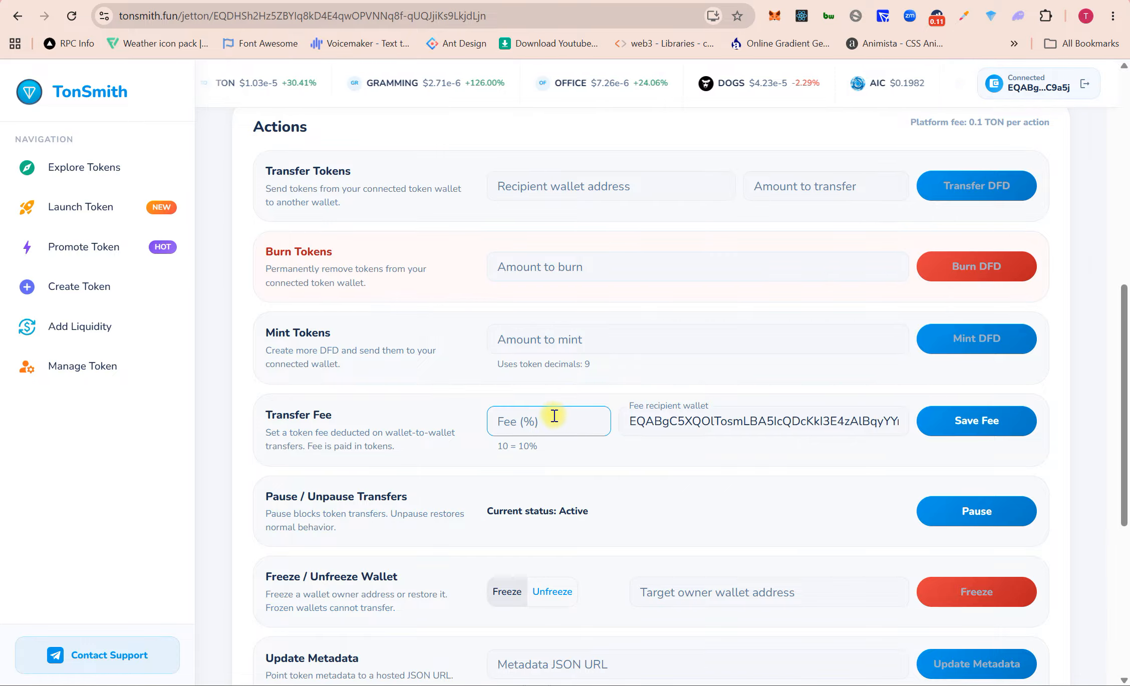
{"action": "scroll", "coordinate": [572, 427], "scroll_direction": "down", "scroll_amount": 1}
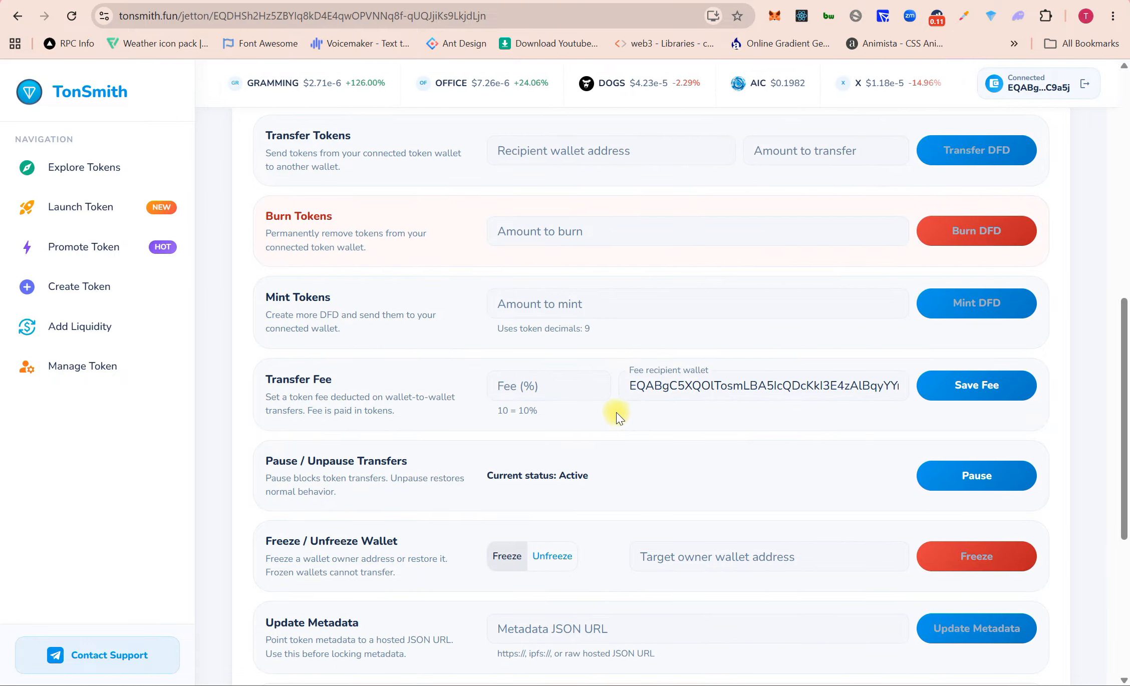
{"action": "scroll", "coordinate": [586, 423], "scroll_direction": "down", "scroll_amount": 3}
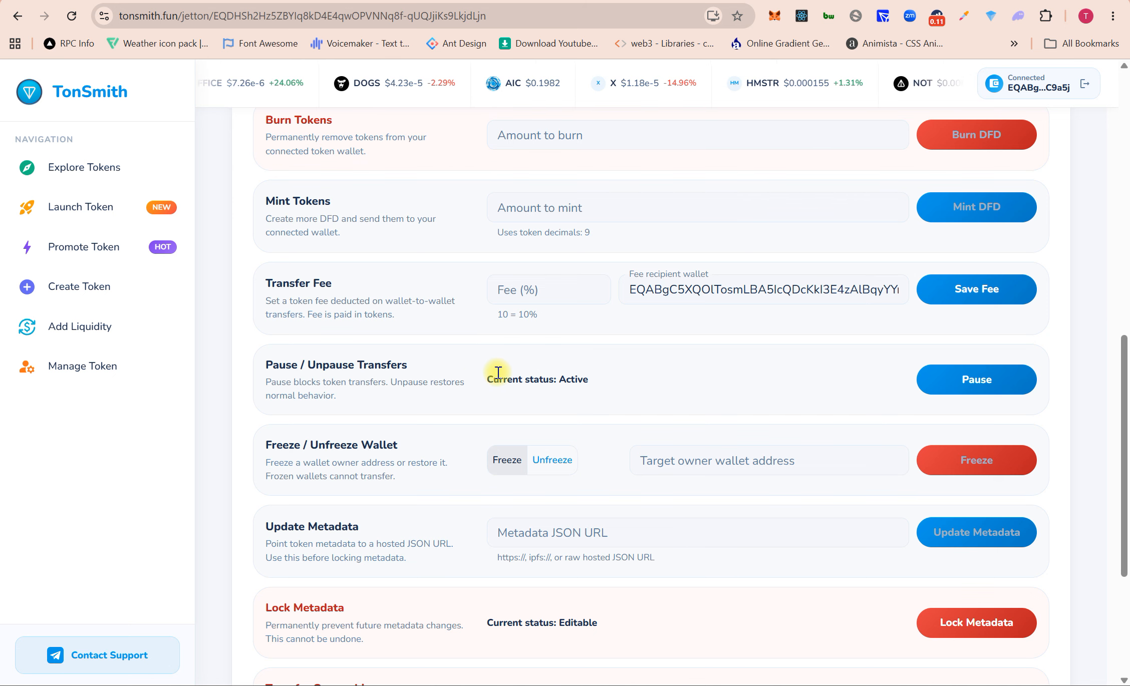
{"action": "scroll", "coordinate": [498, 373], "scroll_direction": "down", "scroll_amount": 2}
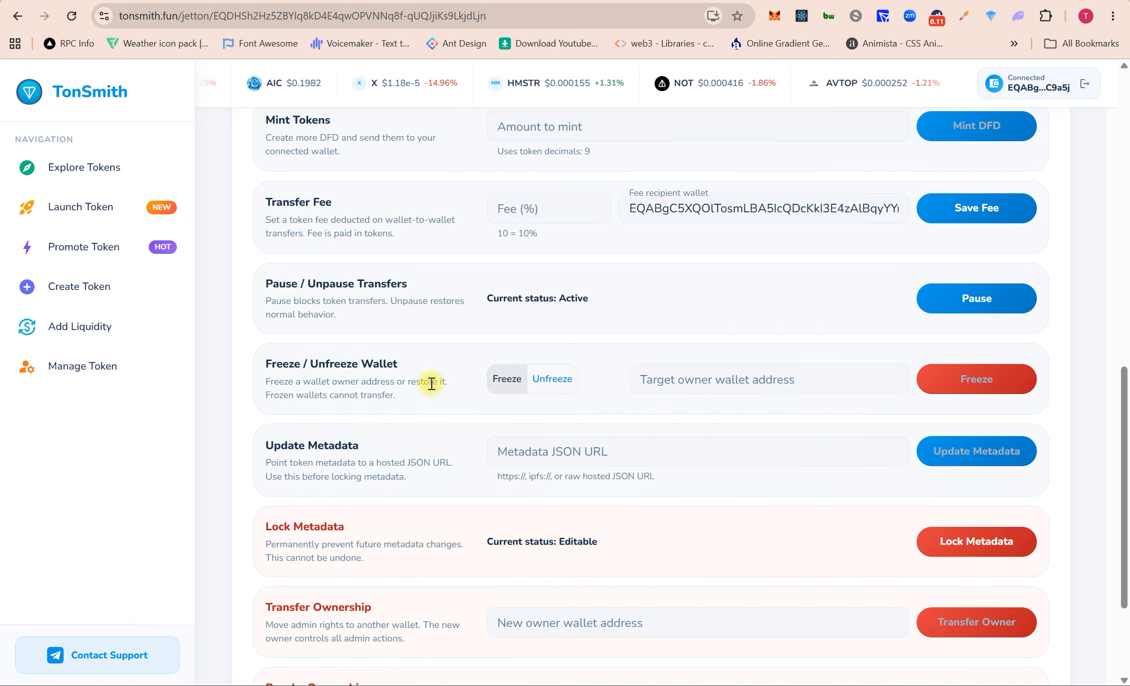
{"action": "left_click", "coordinate": [705, 386]}
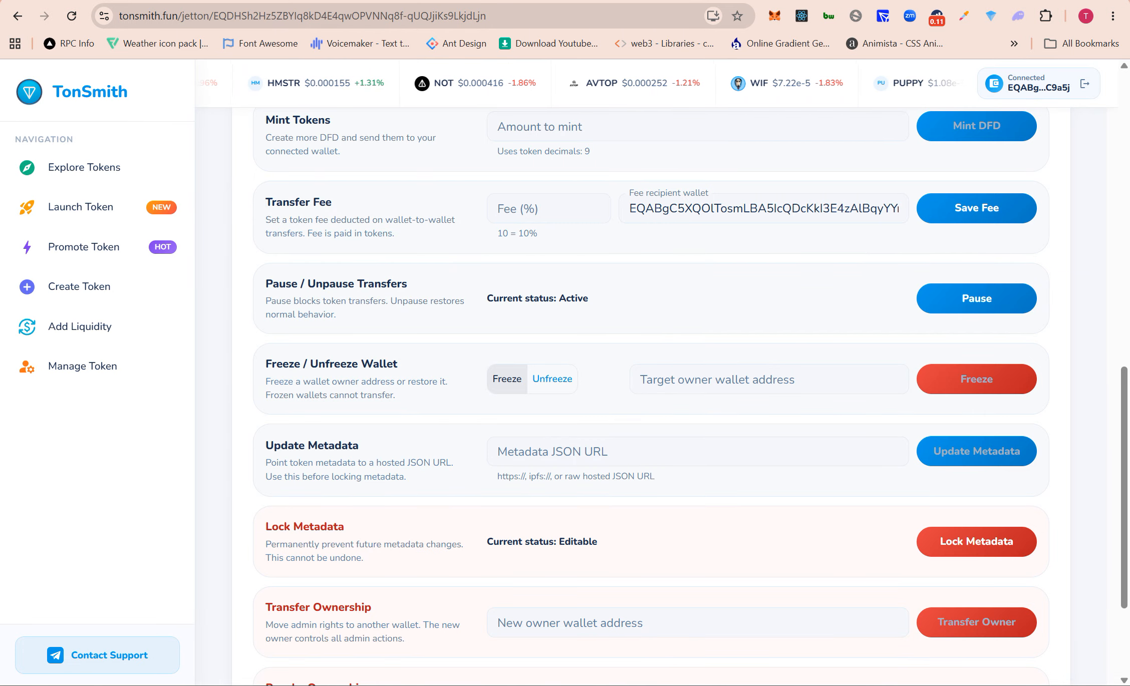
Step: Check the Defi Dragon contract's history on Tonviewer in a new tab, then return to TonSmith
{"action": "left_click", "coordinate": [877, 3]}
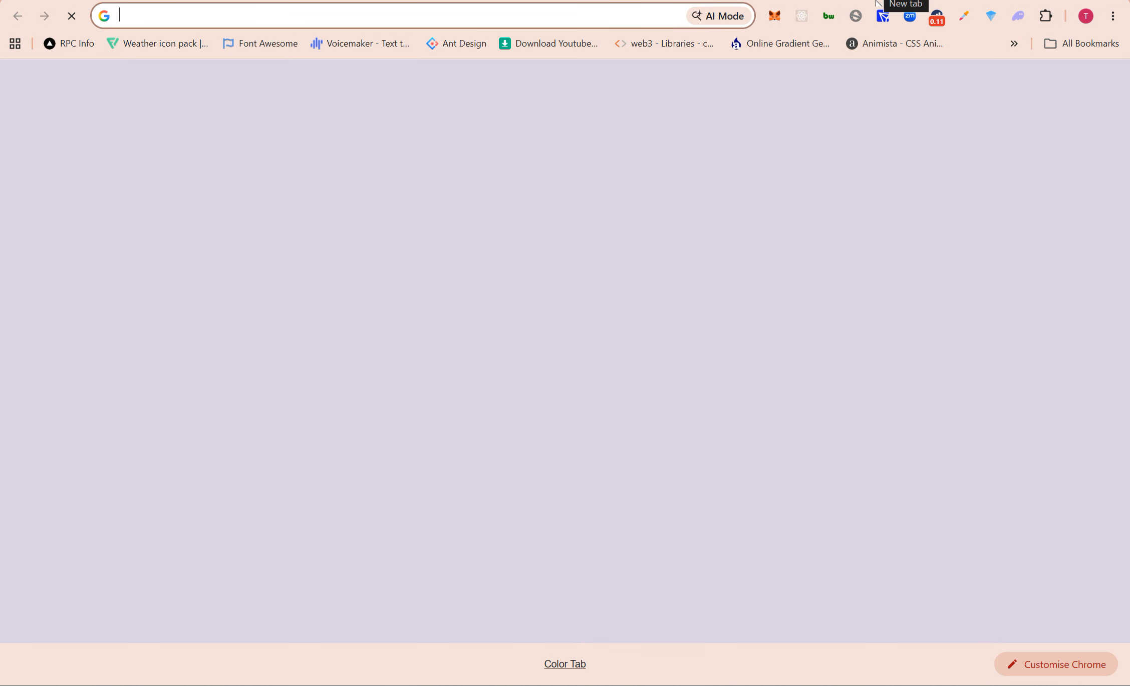
{"action": "type", "text": "ton"}
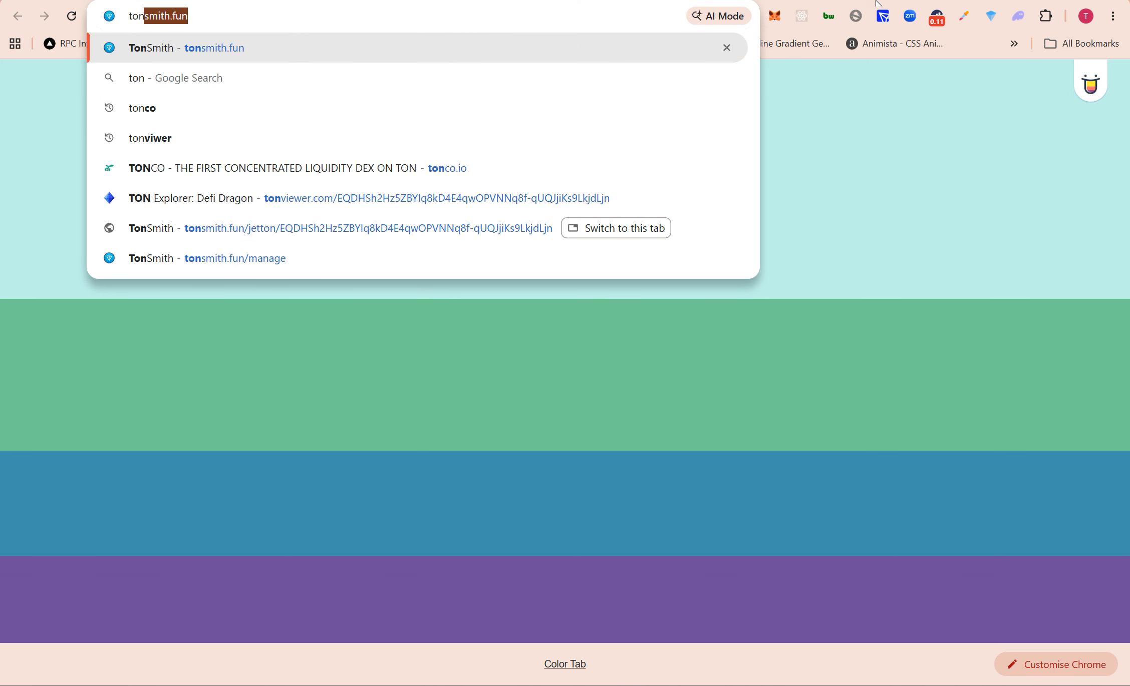
{"action": "key", "text": "Down"}
{"action": "key", "text": "Down"}
{"action": "key", "text": "Down"}
{"action": "key", "text": "Down"}
{"action": "key", "text": "Down"}
{"action": "key", "text": "Return"}
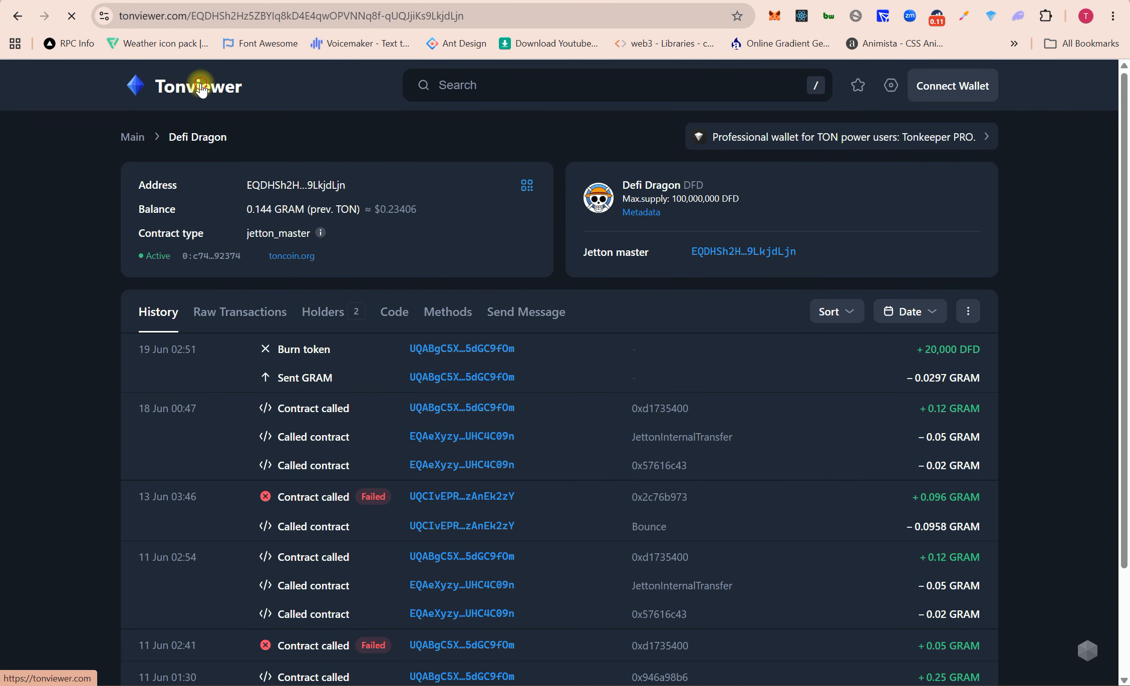
{"action": "left_click", "coordinate": [201, 89]}
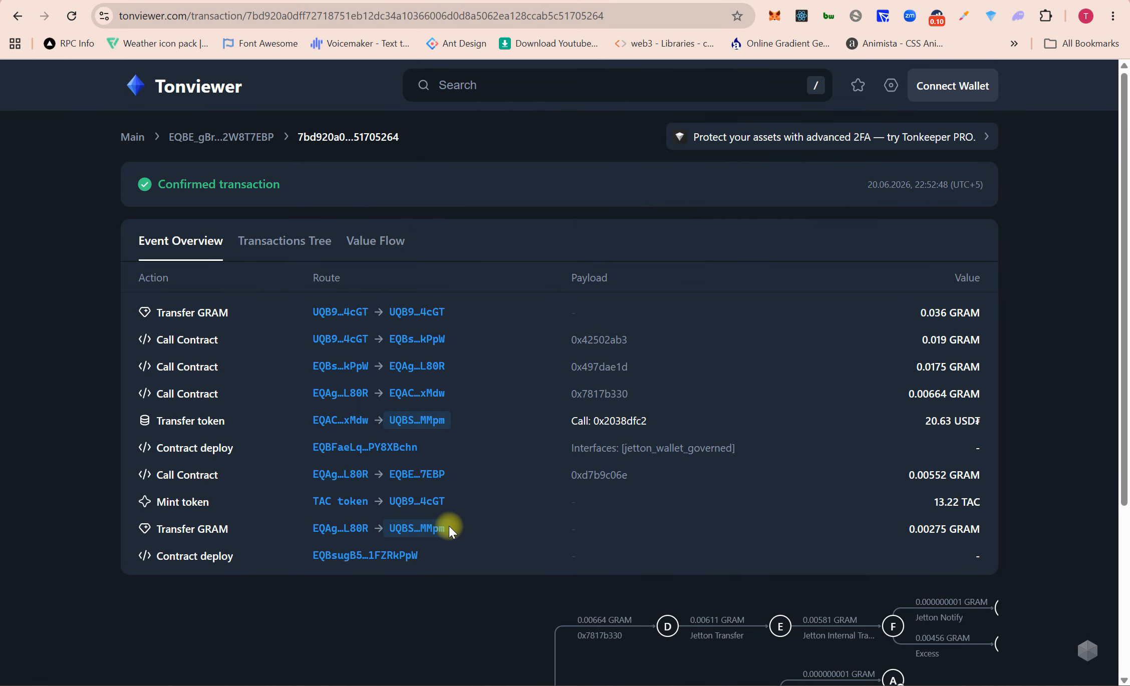
{"action": "key", "text": "alt+Tab"}
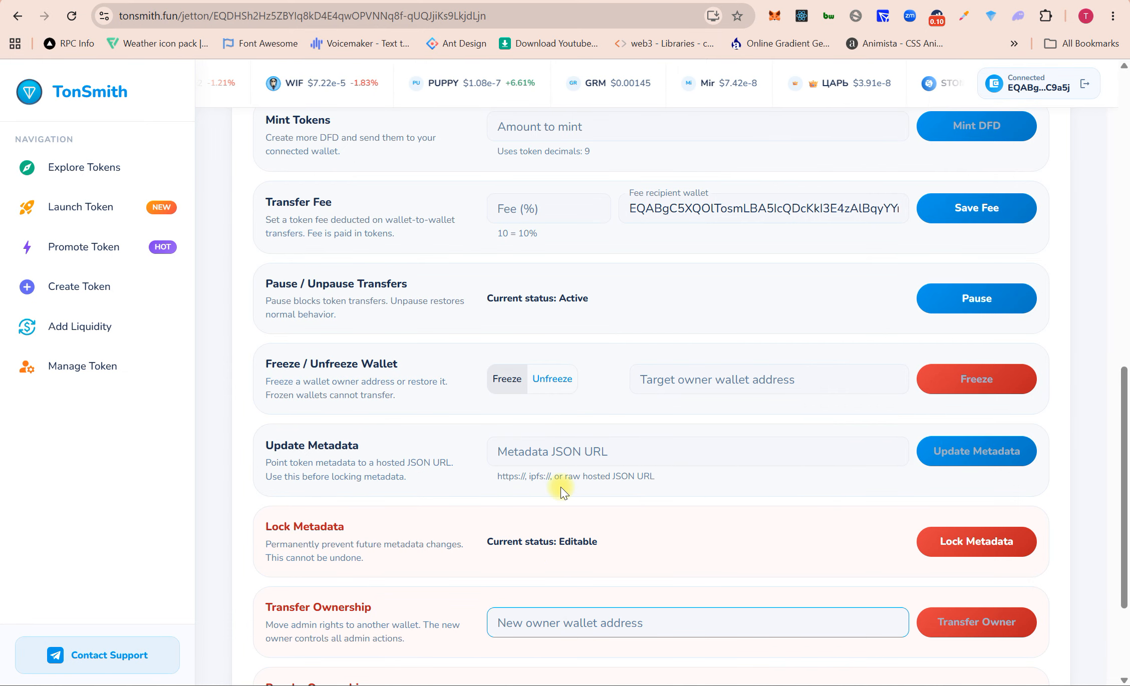
Step: Paste the wallet address into Target owner wallet address and submit the freeze
{"action": "left_click", "coordinate": [713, 383]}
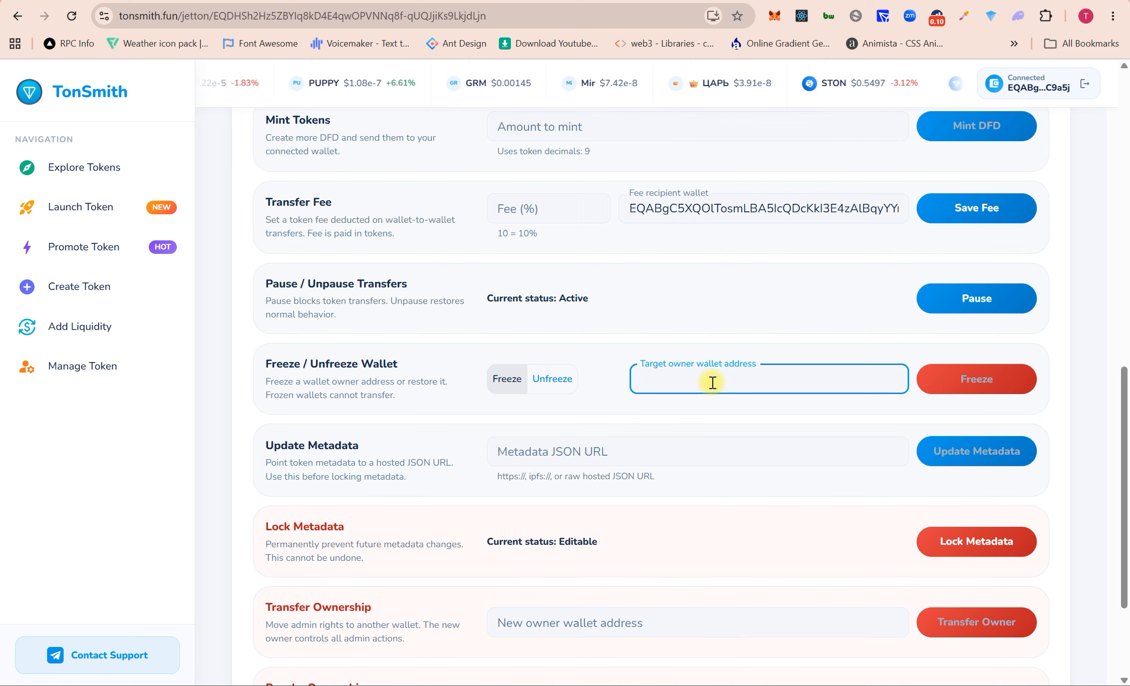
{"action": "key", "text": "ctrl+v"}
{"action": "left_click", "coordinate": [977, 382]}
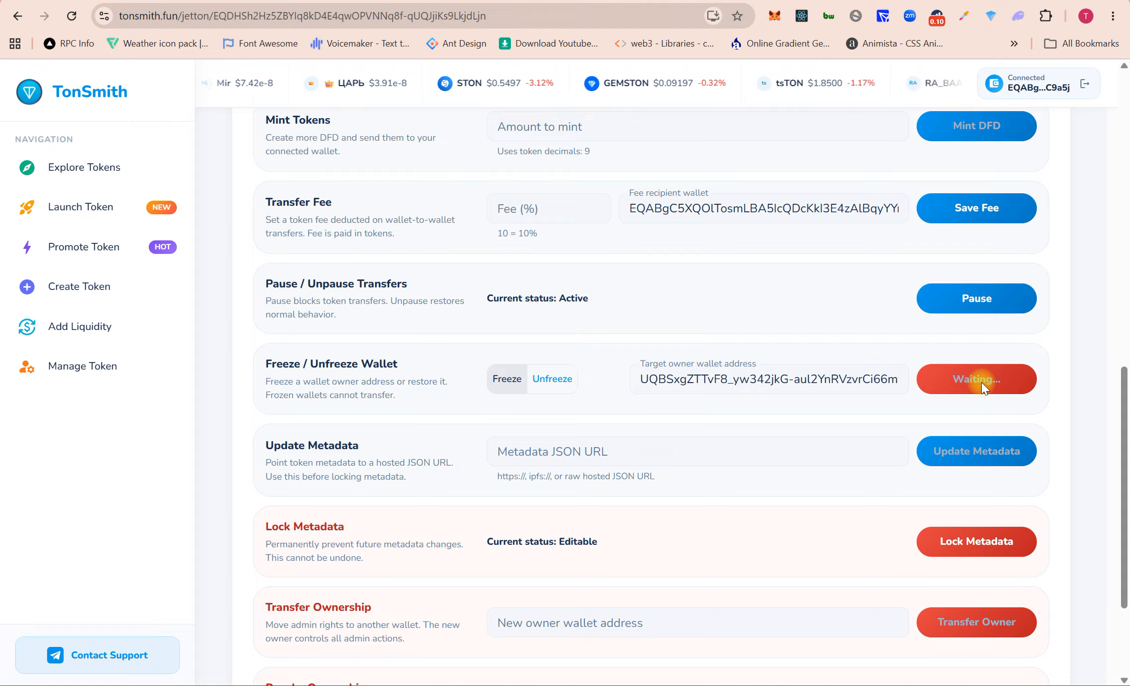
Step: After the timeout, glance over the metadata and new owner fields, then retry the freeze
{"action": "left_click", "coordinate": [781, 377]}
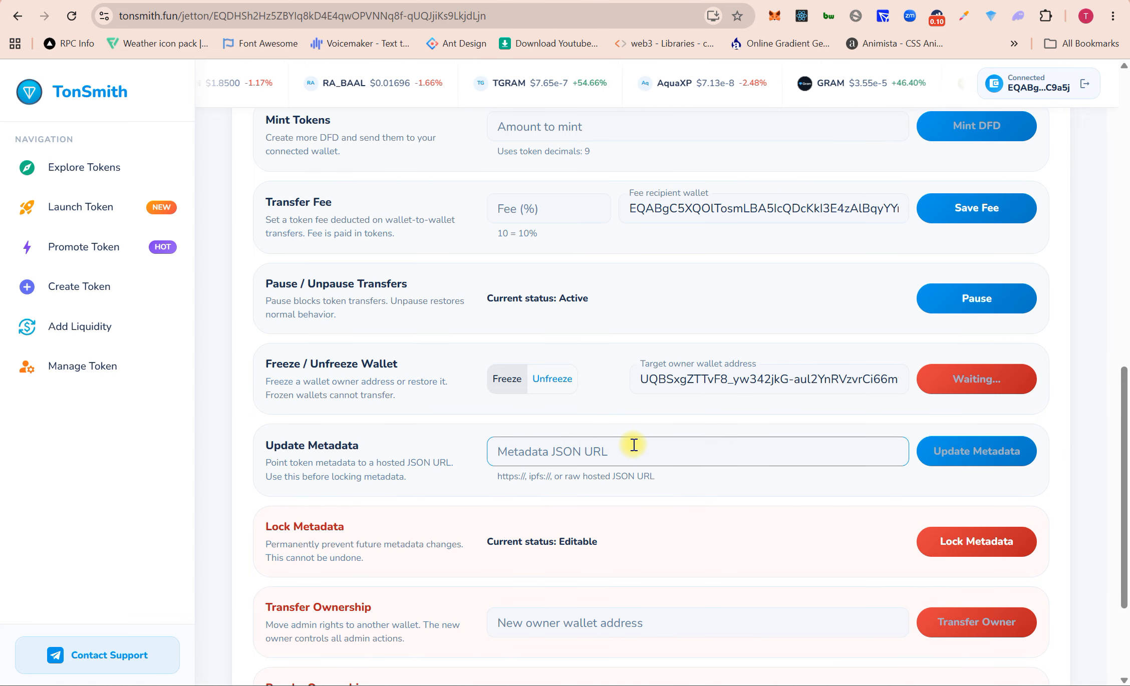
{"action": "scroll", "coordinate": [633, 444], "scroll_direction": "down", "scroll_amount": 2}
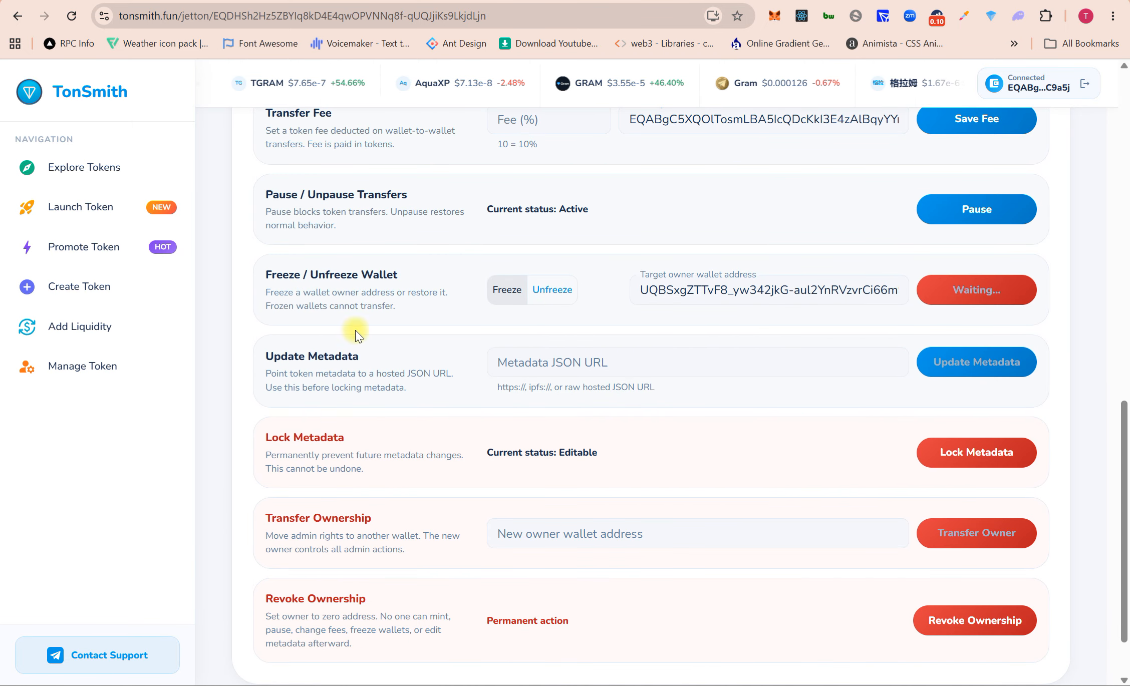
{"action": "left_click", "coordinate": [557, 366]}
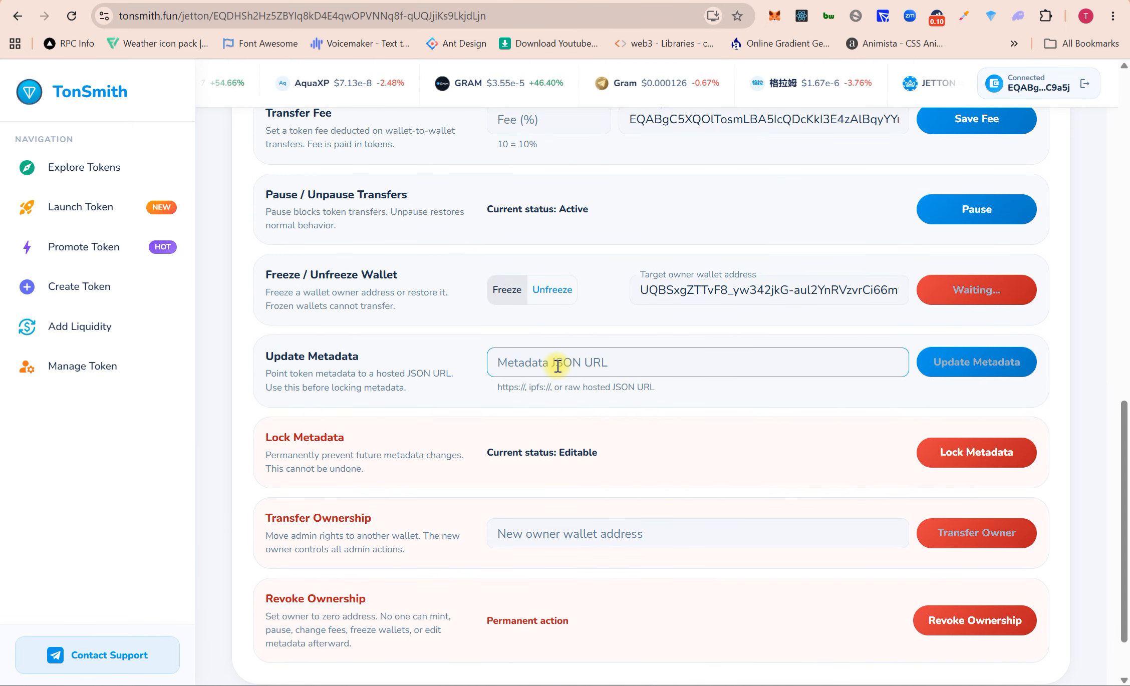
{"action": "scroll", "coordinate": [558, 366], "scroll_direction": "down", "scroll_amount": 2}
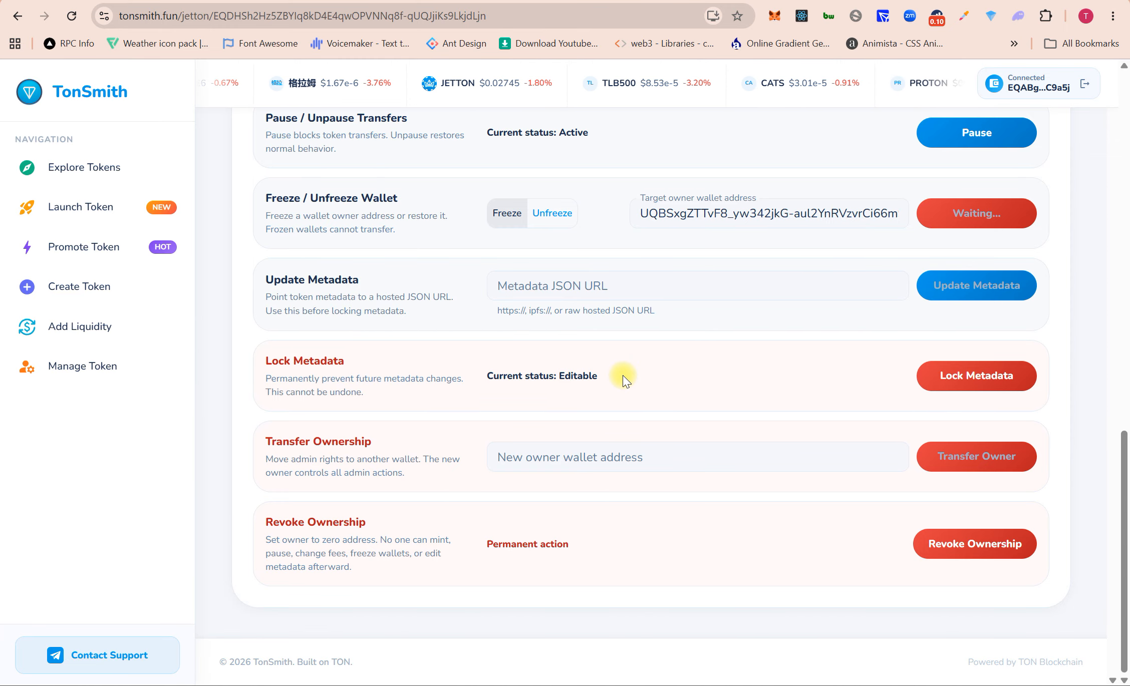
{"action": "left_click", "coordinate": [590, 456]}
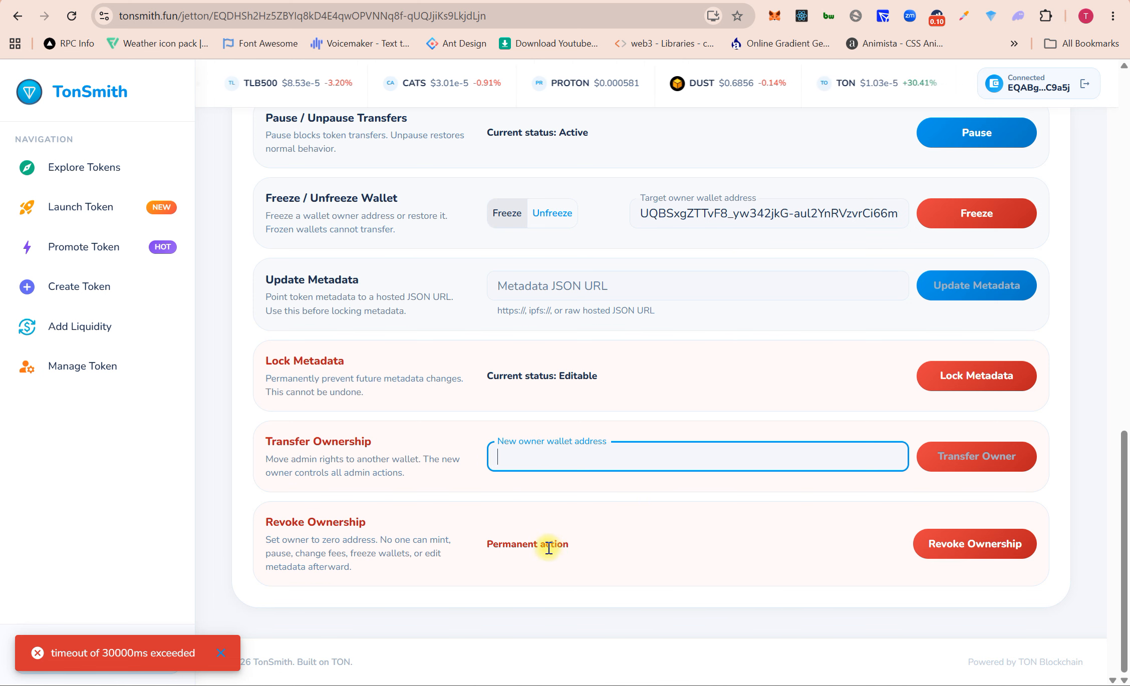
{"action": "scroll", "coordinate": [570, 535], "scroll_direction": "up", "scroll_amount": 2}
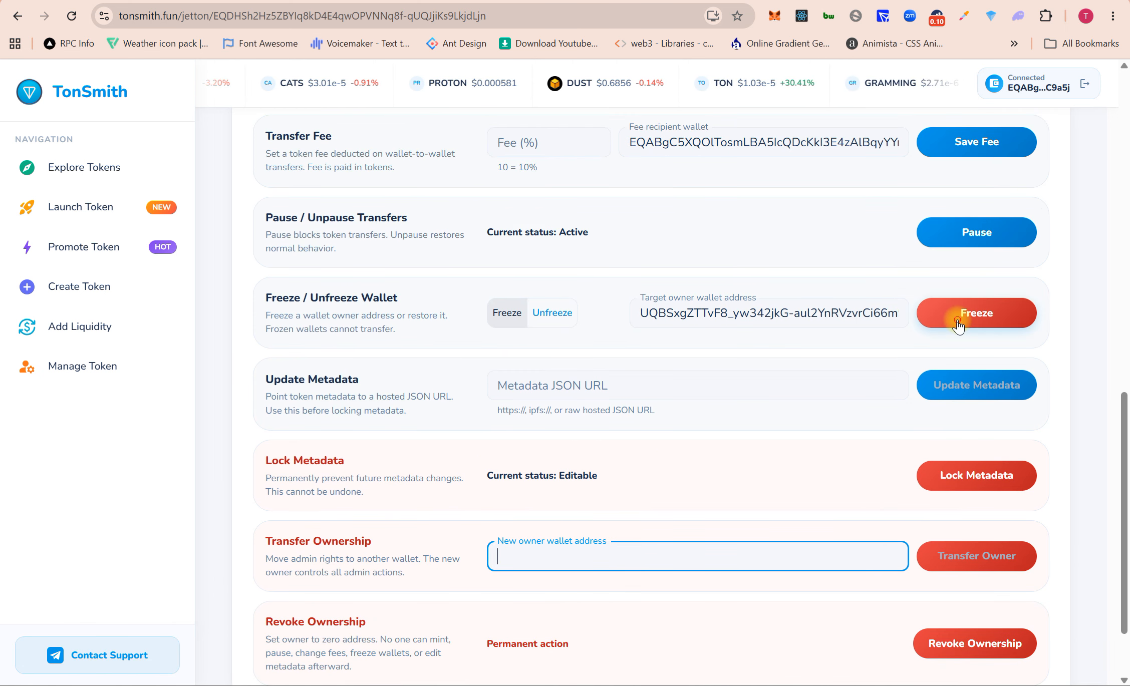
{"action": "left_click", "coordinate": [957, 320]}
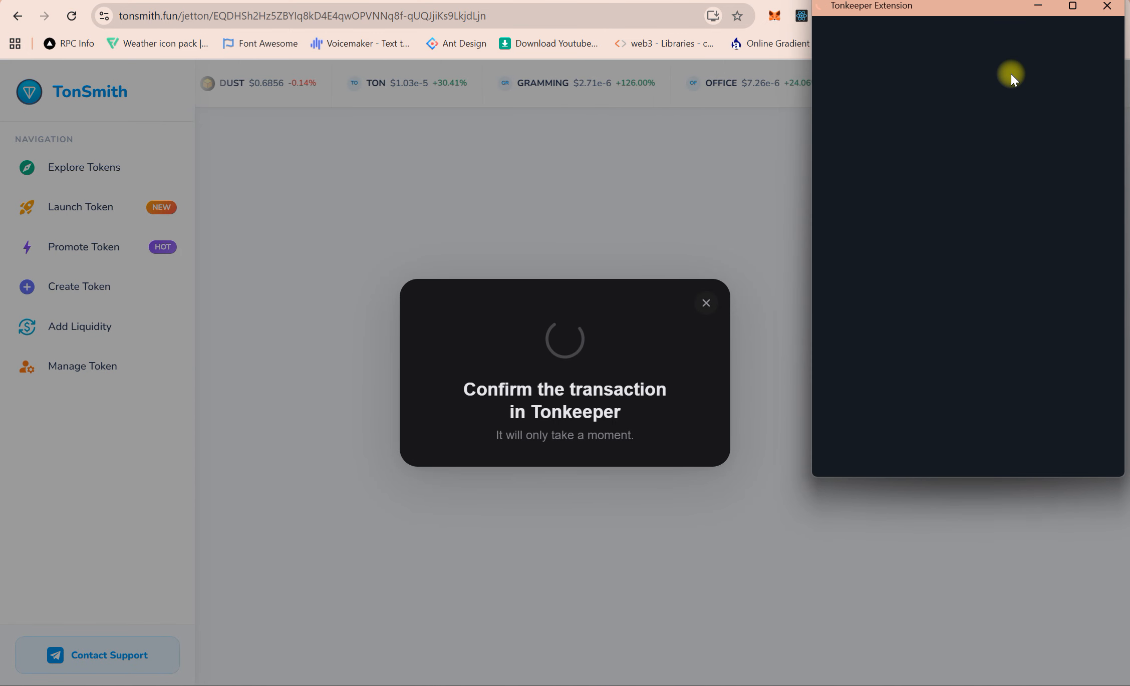
Step: Approve the freeze in Tonkeeper with its 0.10 GRAM fee, signing with the wallet password
{"action": "left_click_drag", "start_coordinate": [954, 8], "coordinate": [905, 142]}
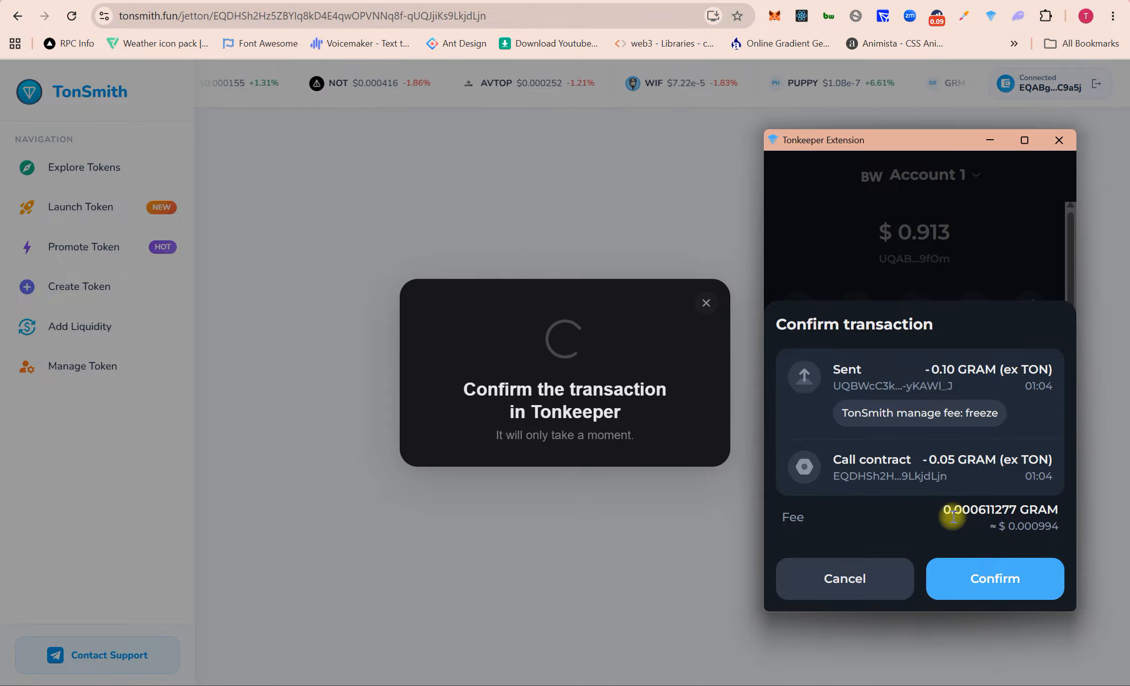
{"action": "left_click", "coordinate": [1007, 580]}
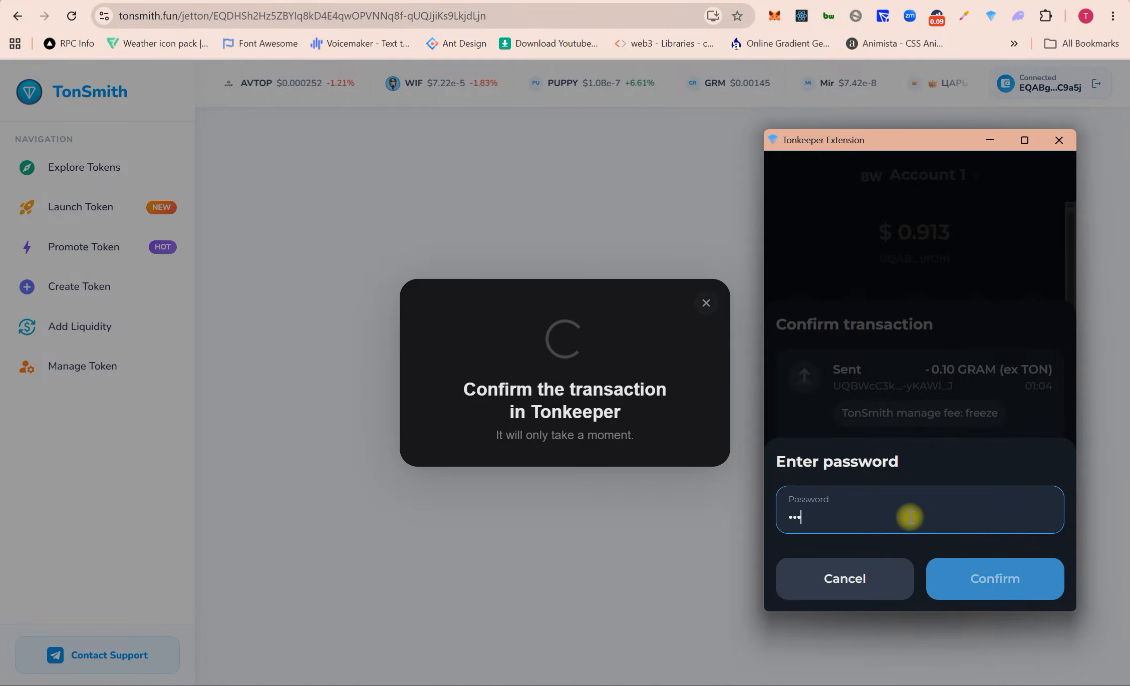
{"action": "type", "text": "••••••••"}
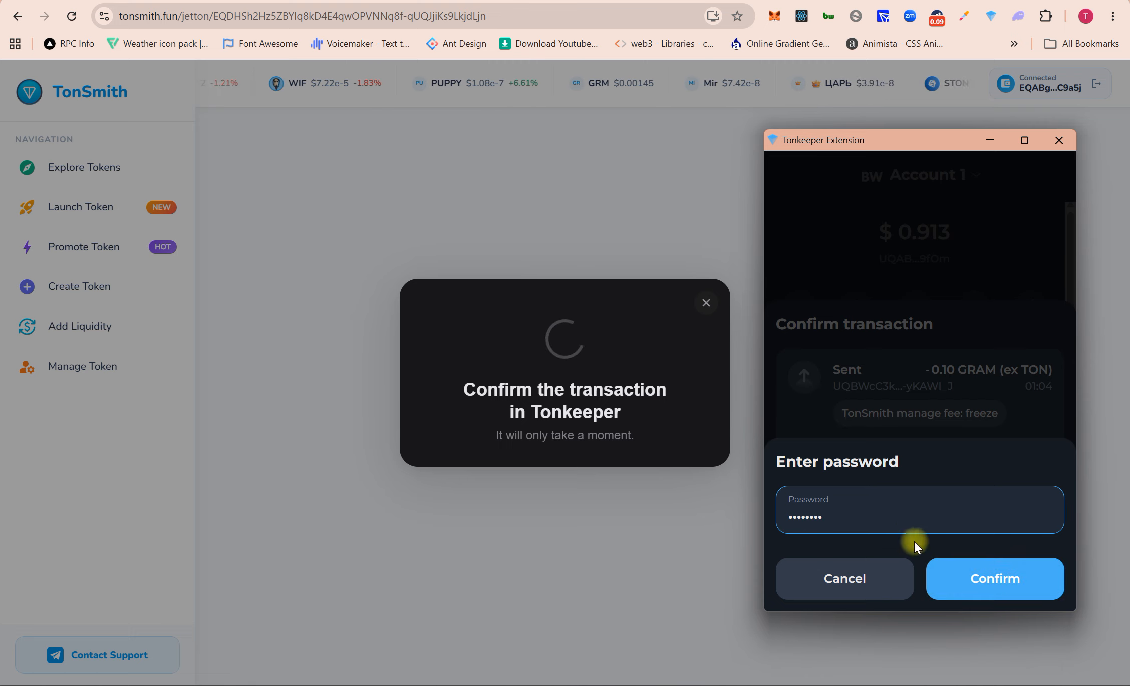
{"action": "left_click", "coordinate": [992, 577]}
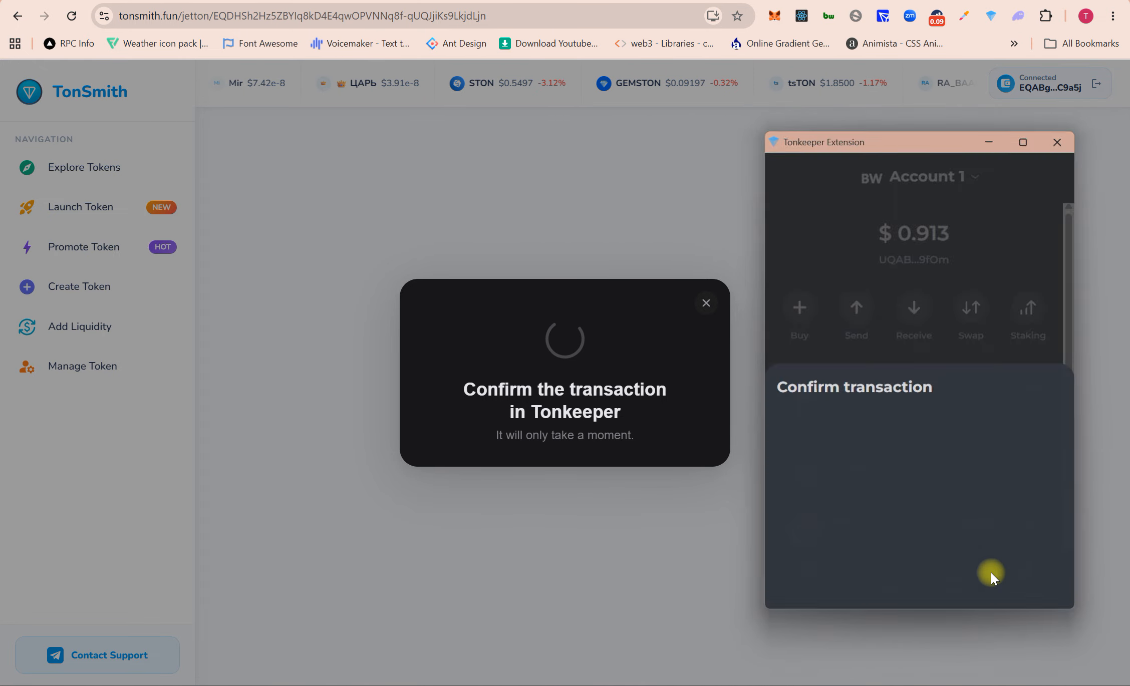
{"action": "scroll", "coordinate": [690, 384], "scroll_direction": "up", "scroll_amount": 6}
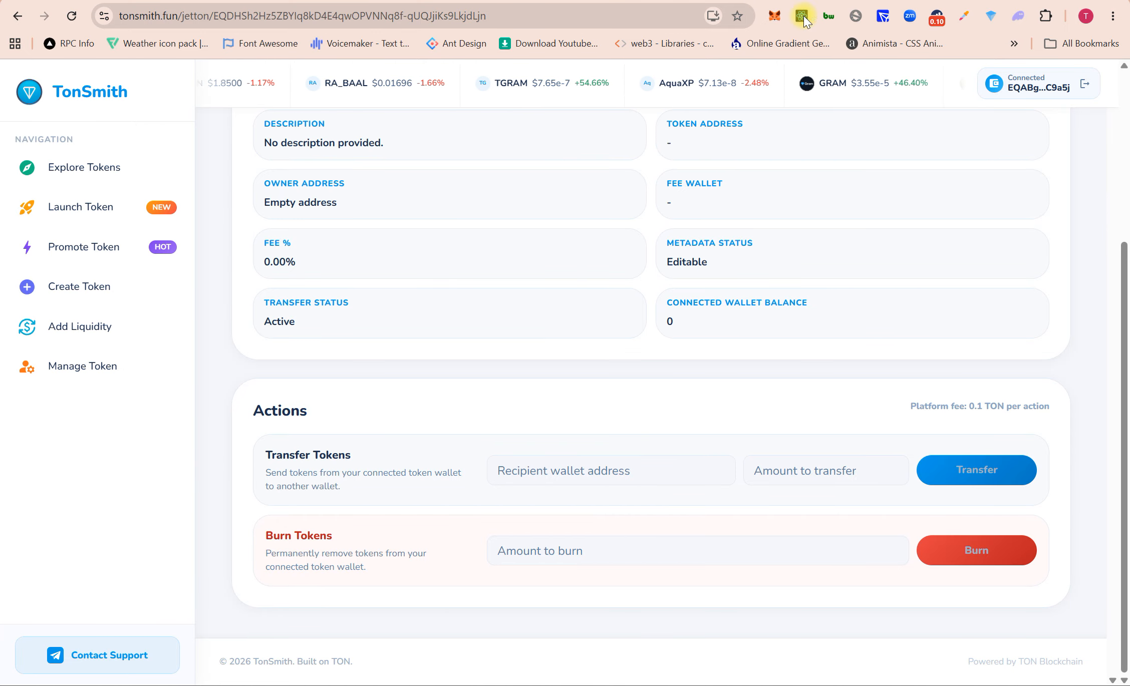
Step: Verify the 'Wallet frozen' result on the DFD page, then go to Explore Tokens
{"action": "left_click", "coordinate": [774, 379]}
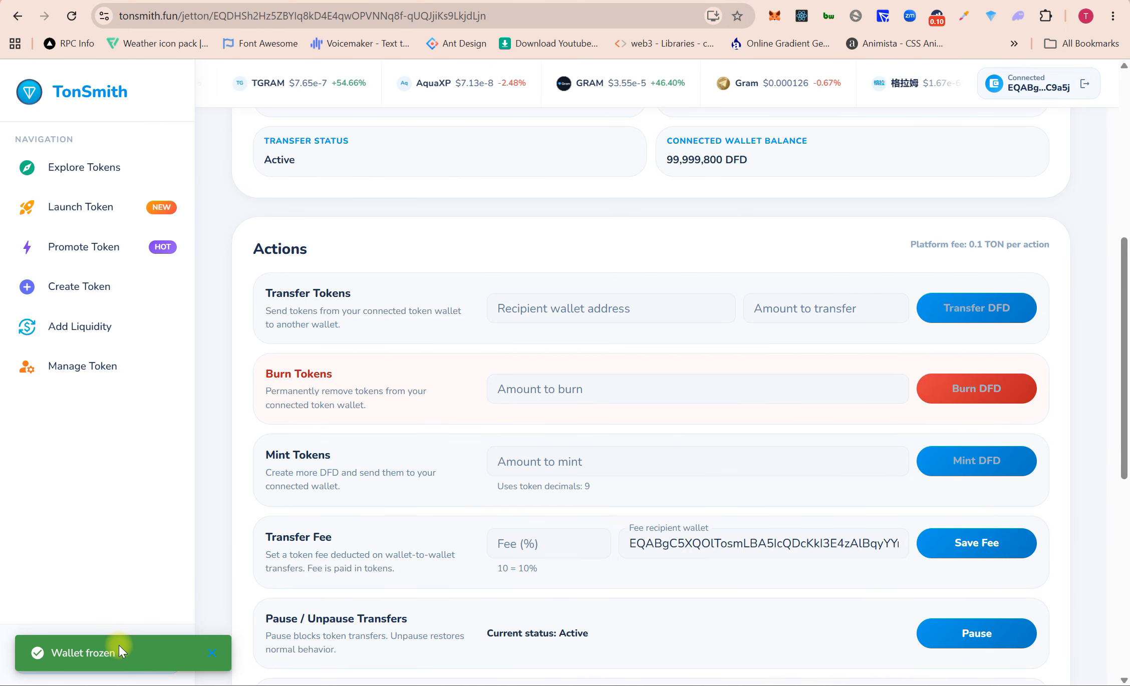
{"action": "scroll", "coordinate": [544, 499], "scroll_direction": "down", "scroll_amount": 4}
{"action": "scroll", "coordinate": [544, 499], "scroll_direction": "down", "scroll_amount": 5}
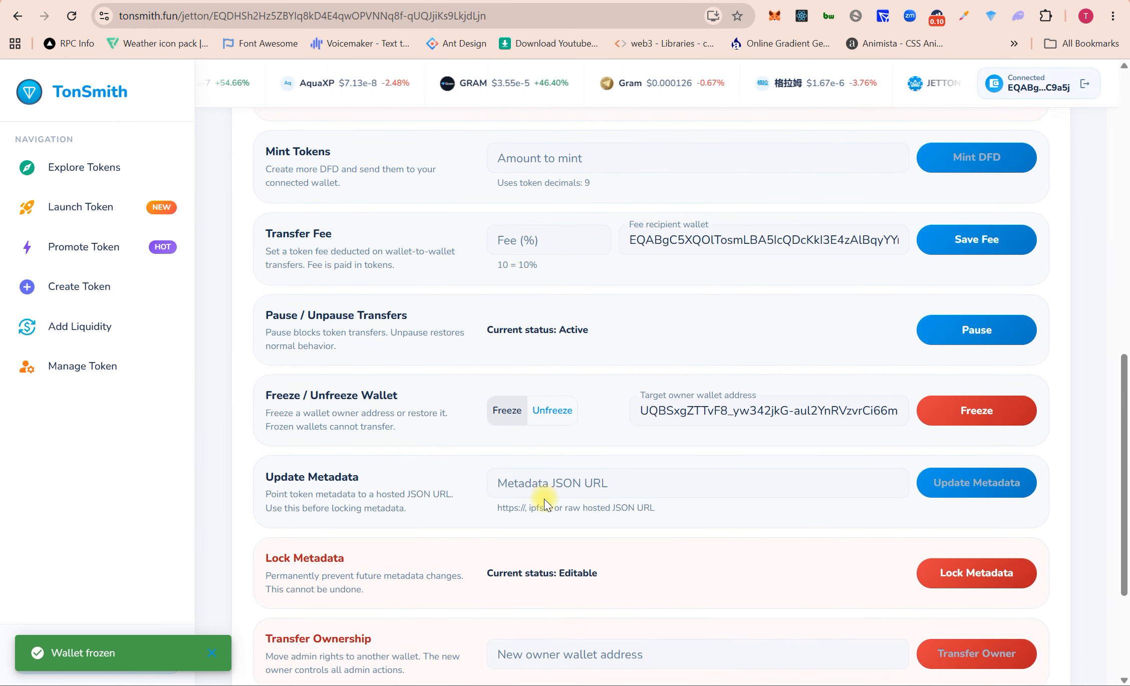
{"action": "scroll", "coordinate": [544, 499], "scroll_direction": "up", "scroll_amount": 15}
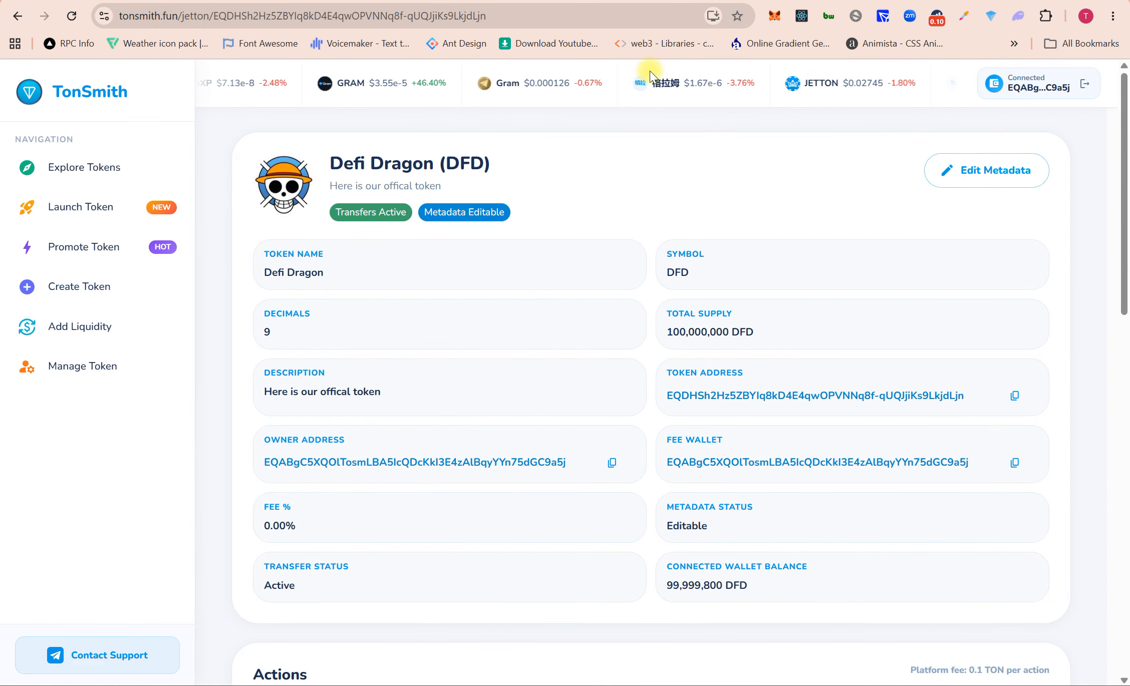
{"action": "left_click", "coordinate": [65, 167]}
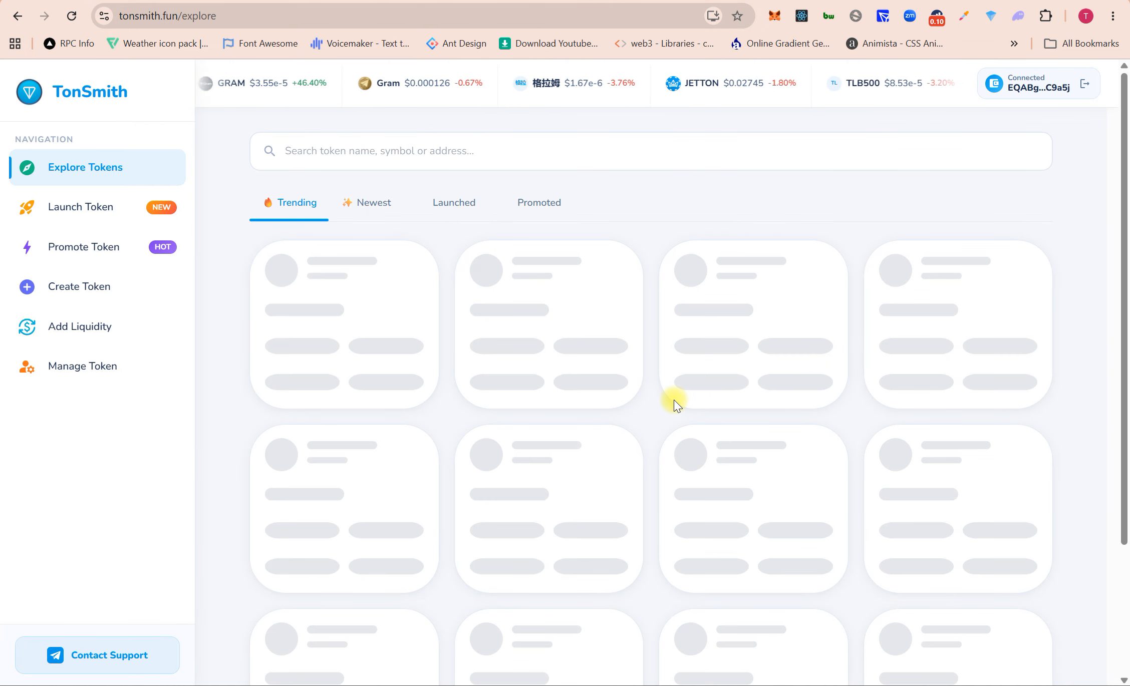
Step: Browse trending tokens and the Launch Token form, then open the Promote Your Token page
{"action": "scroll", "coordinate": [674, 405], "scroll_direction": "down", "scroll_amount": 3}
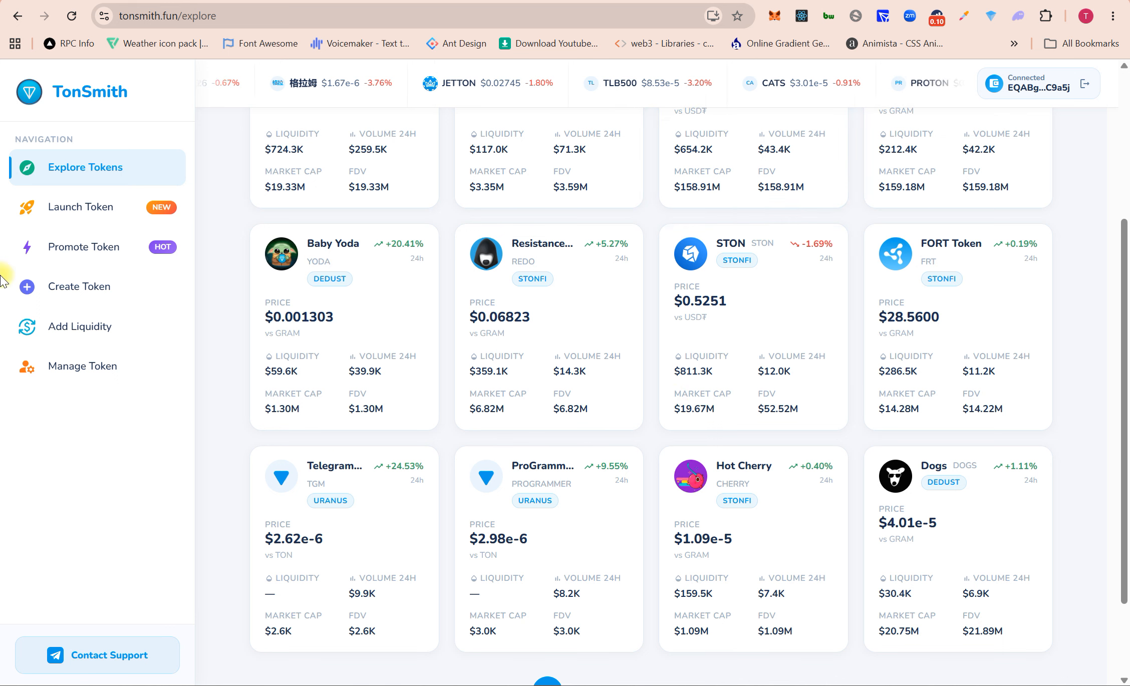
{"action": "left_click", "coordinate": [103, 208]}
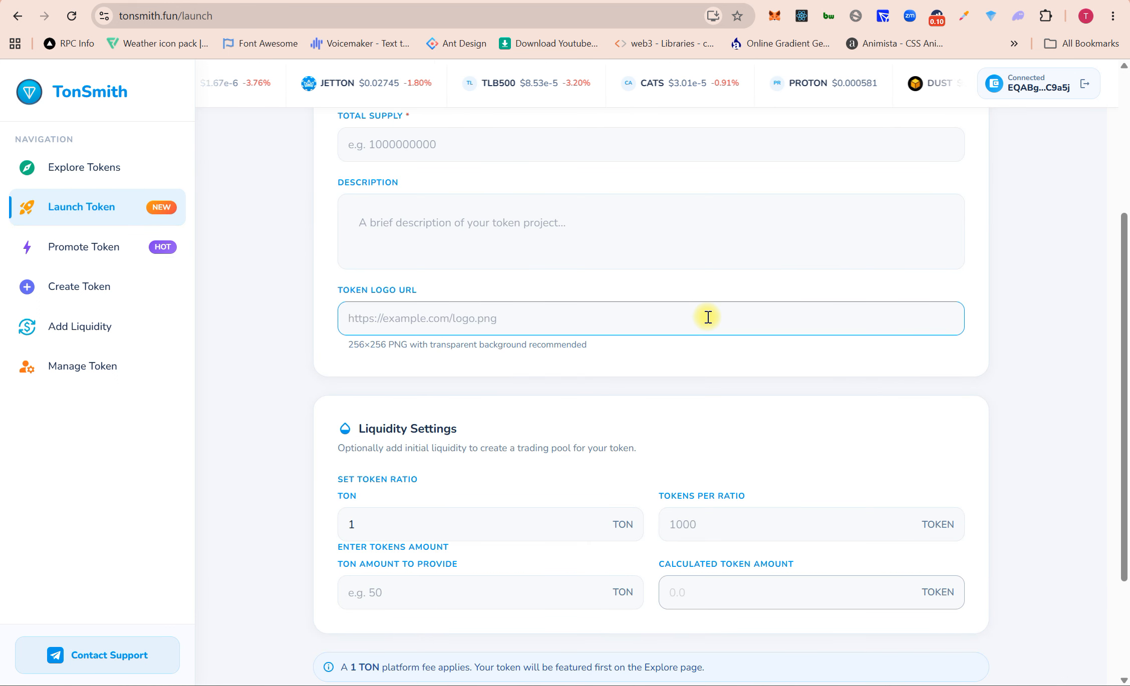
{"action": "scroll", "coordinate": [708, 486], "scroll_direction": "down", "scroll_amount": 1}
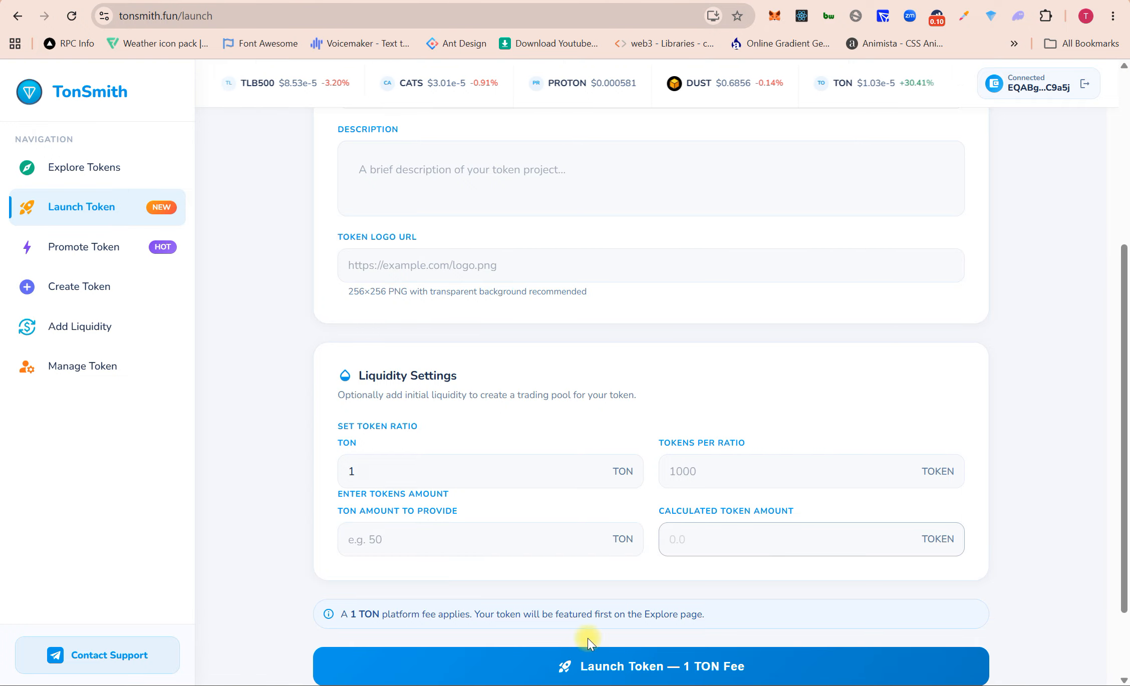
{"action": "scroll", "coordinate": [660, 665], "scroll_direction": "down", "scroll_amount": 2}
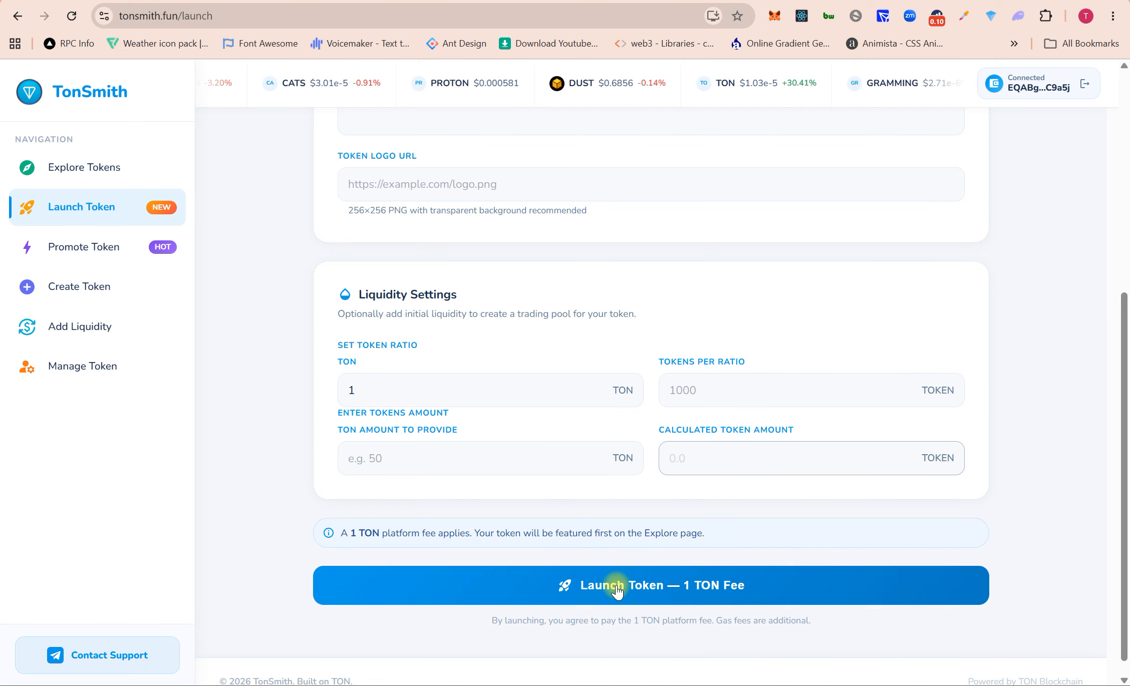
{"action": "scroll", "coordinate": [500, 356], "scroll_direction": "up", "scroll_amount": 1}
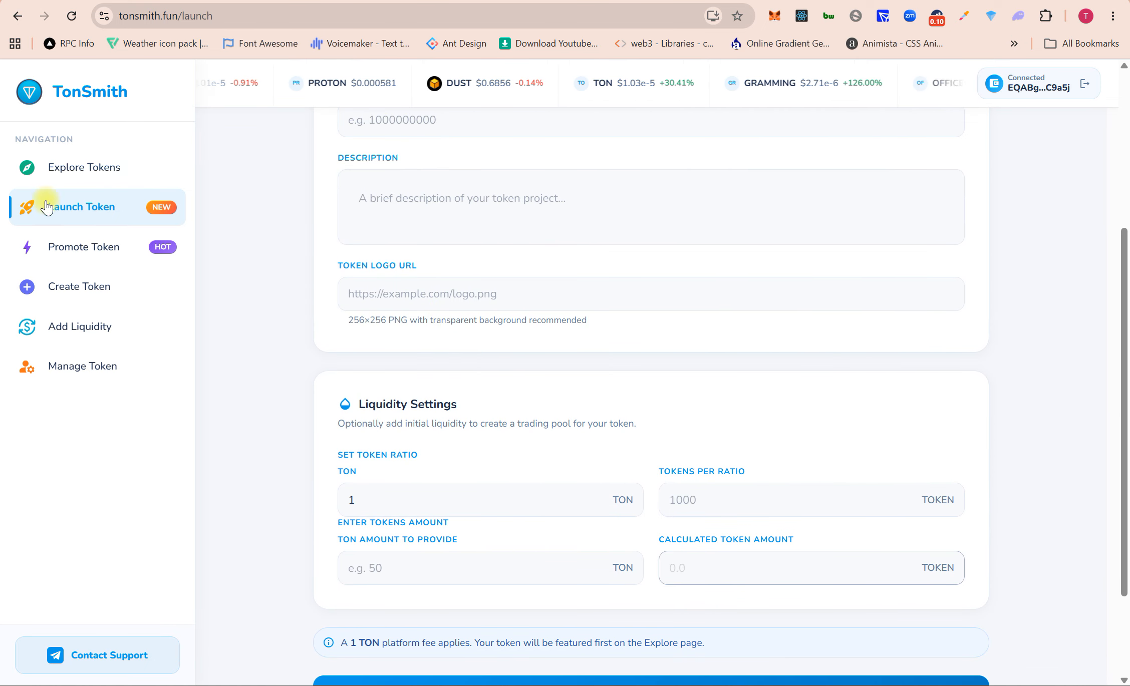
{"action": "left_click", "coordinate": [95, 170]}
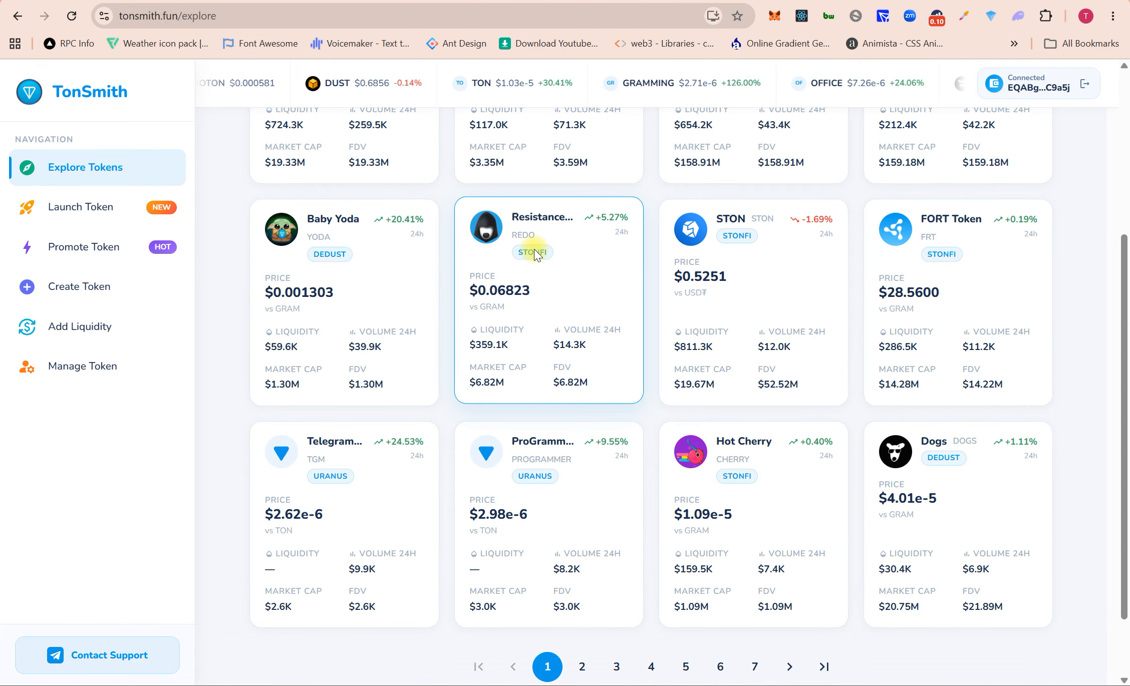
{"action": "scroll", "coordinate": [534, 249], "scroll_direction": "up", "scroll_amount": 4}
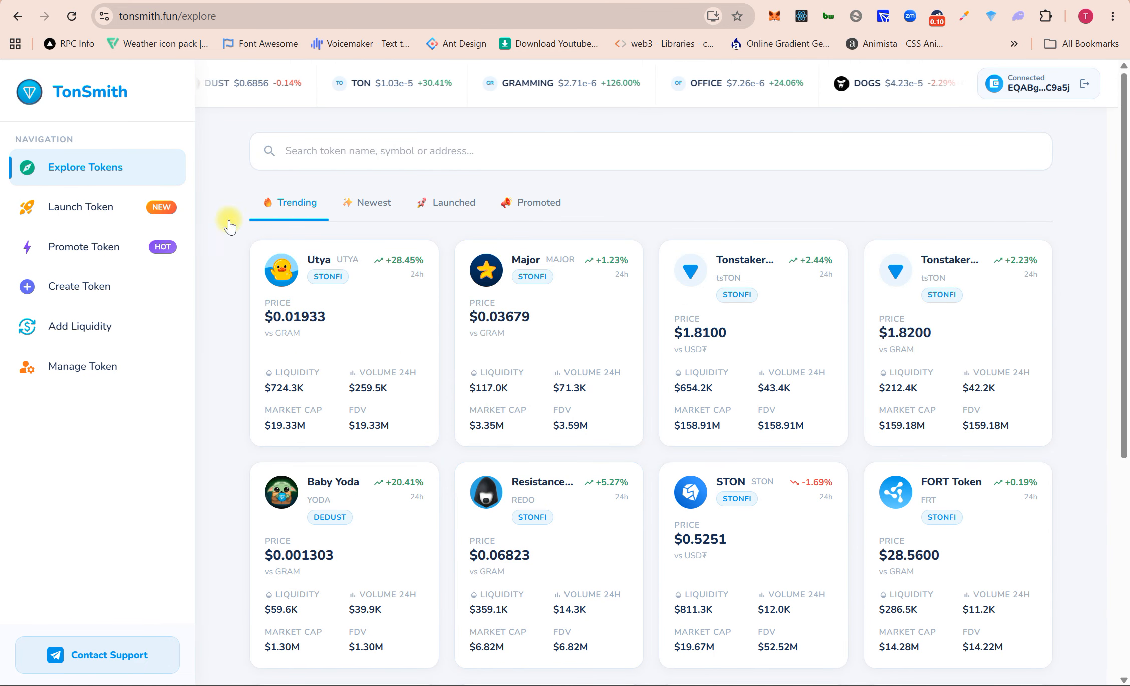
{"action": "left_click", "coordinate": [75, 246]}
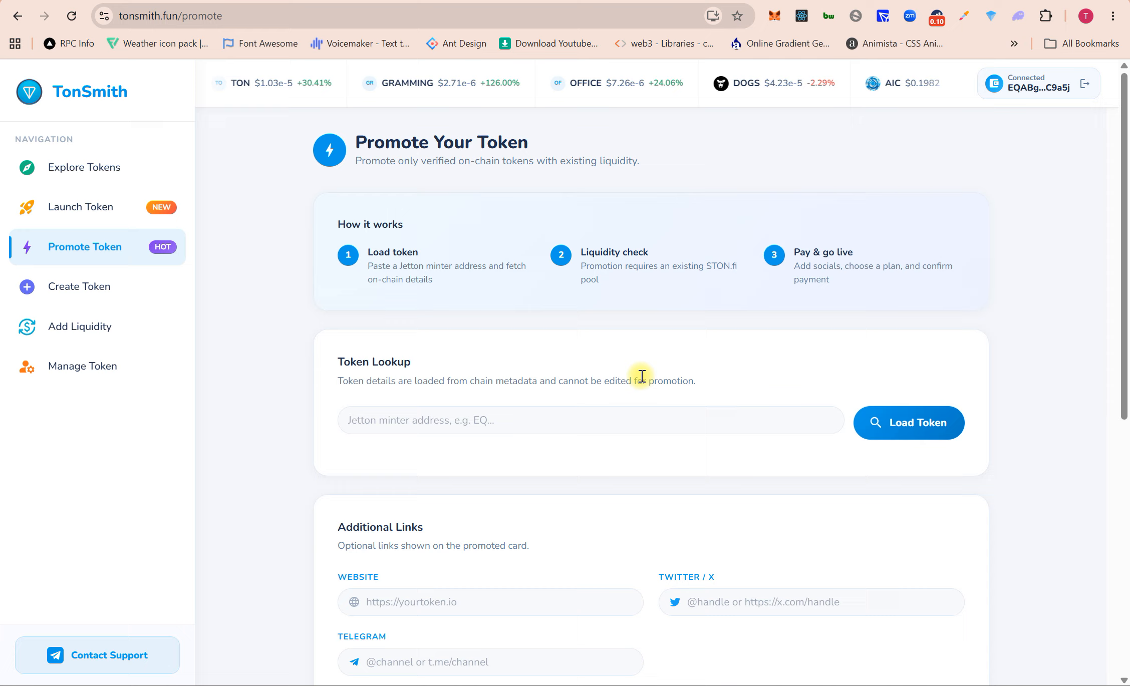
Step: Return to Explore Tokens and skim the Create Token form
{"action": "scroll", "coordinate": [641, 376], "scroll_direction": "down", "scroll_amount": 6}
{"action": "scroll", "coordinate": [642, 376], "scroll_direction": "up", "scroll_amount": 6}
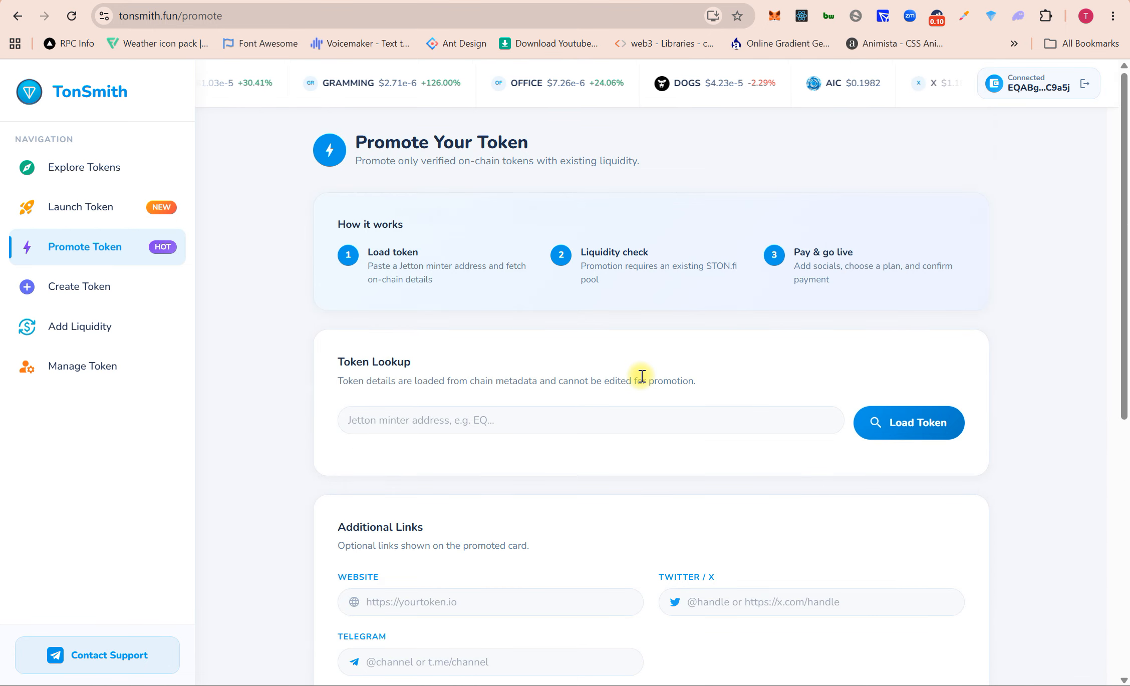
{"action": "left_click", "coordinate": [50, 173]}
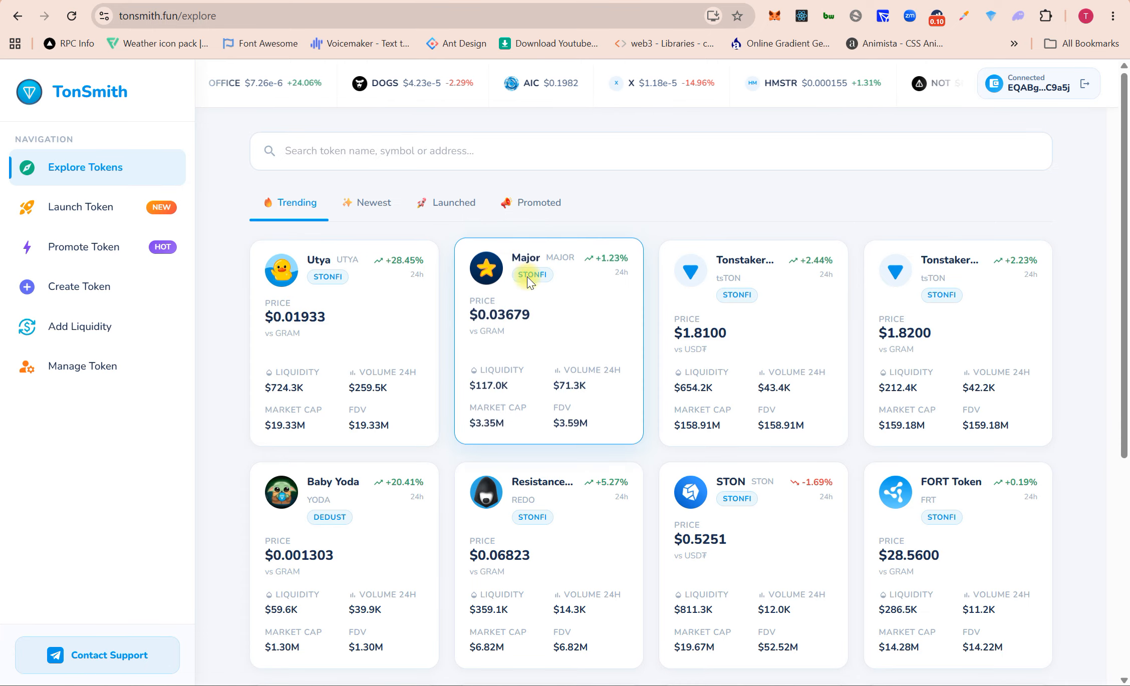
{"action": "left_click", "coordinate": [74, 301]}
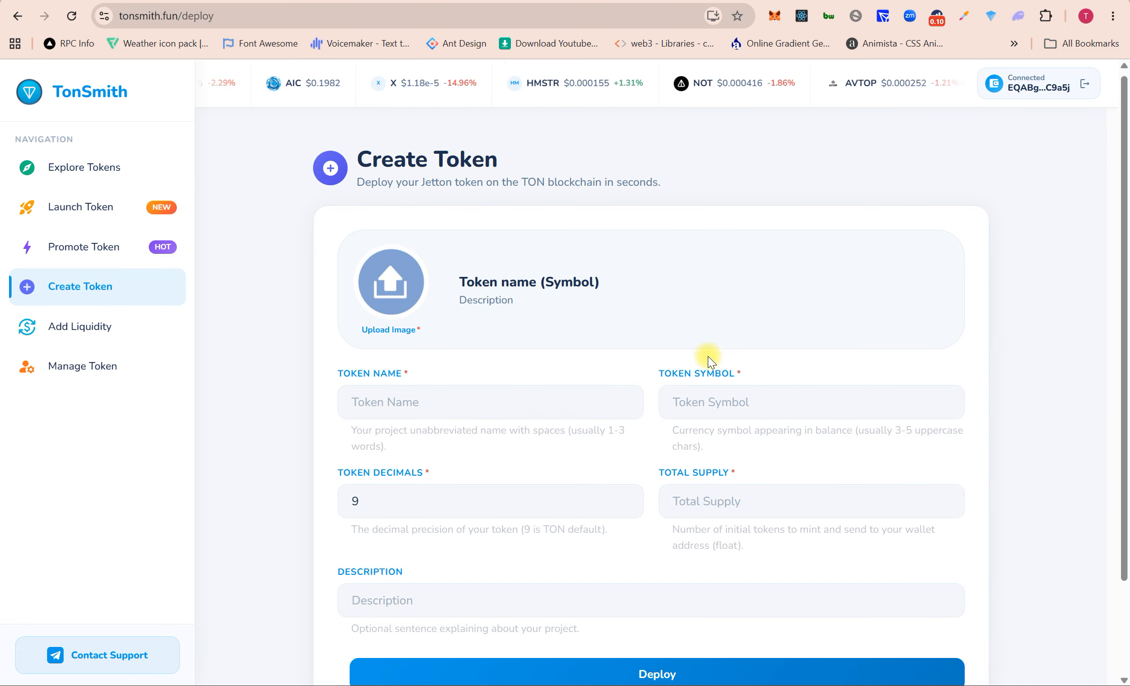
{"action": "scroll", "coordinate": [709, 358], "scroll_direction": "down", "scroll_amount": 2}
{"action": "scroll", "coordinate": [708, 360], "scroll_direction": "up", "scroll_amount": 2}
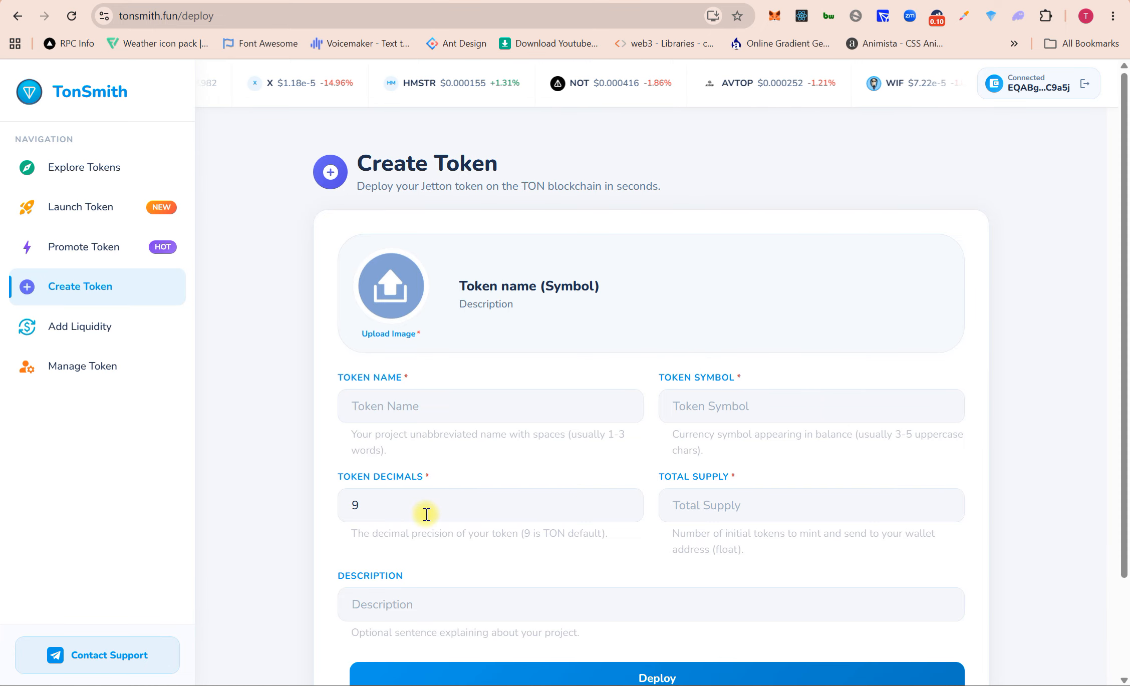
Step: Scroll through the Add Liquidity form and switch to the My Pool view
{"action": "left_click", "coordinate": [65, 328]}
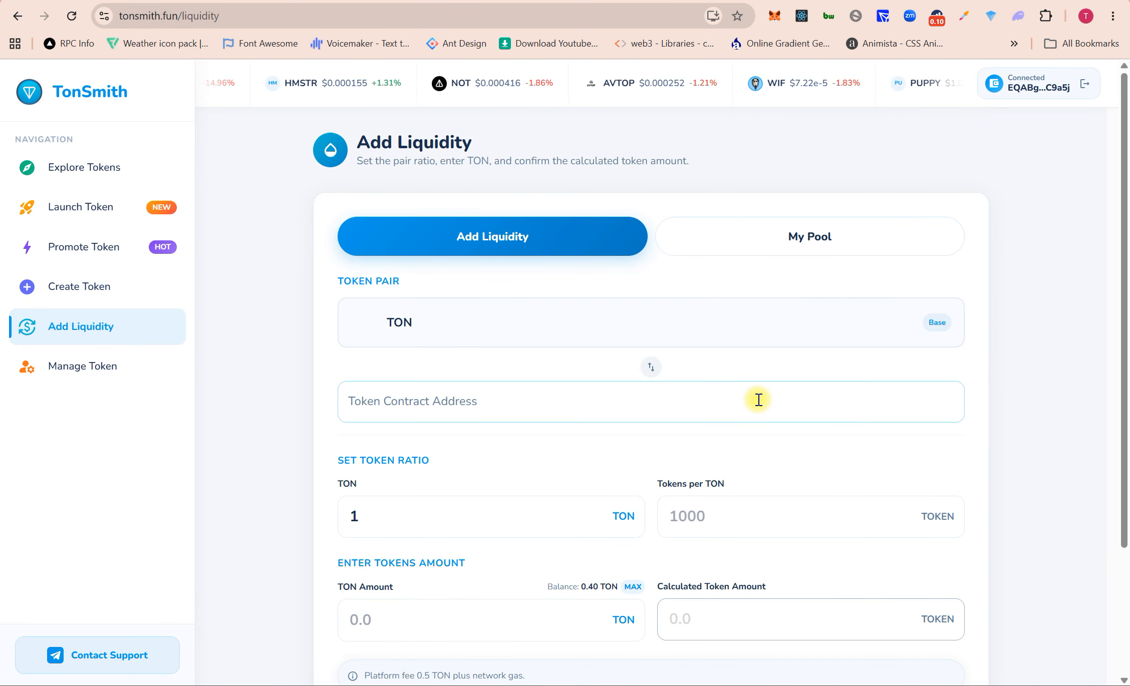
{"action": "scroll", "coordinate": [757, 399], "scroll_direction": "down", "scroll_amount": 2}
{"action": "scroll", "coordinate": [758, 400], "scroll_direction": "down", "scroll_amount": 1}
{"action": "scroll", "coordinate": [757, 400], "scroll_direction": "up", "scroll_amount": 3}
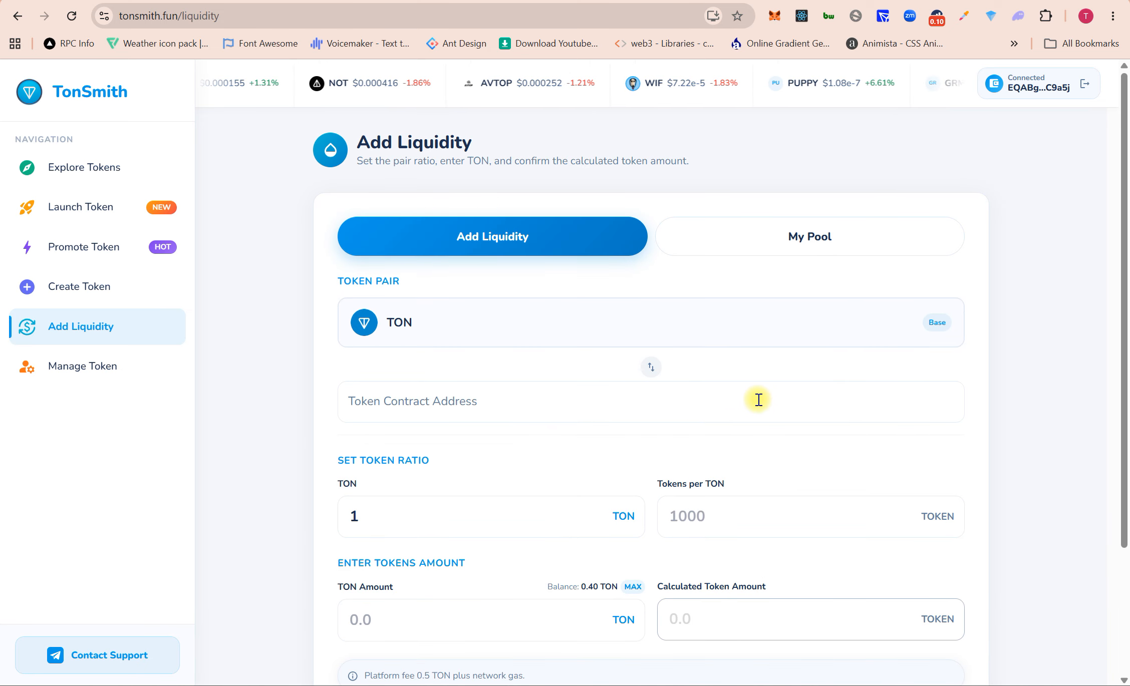
{"action": "left_click", "coordinate": [827, 245]}
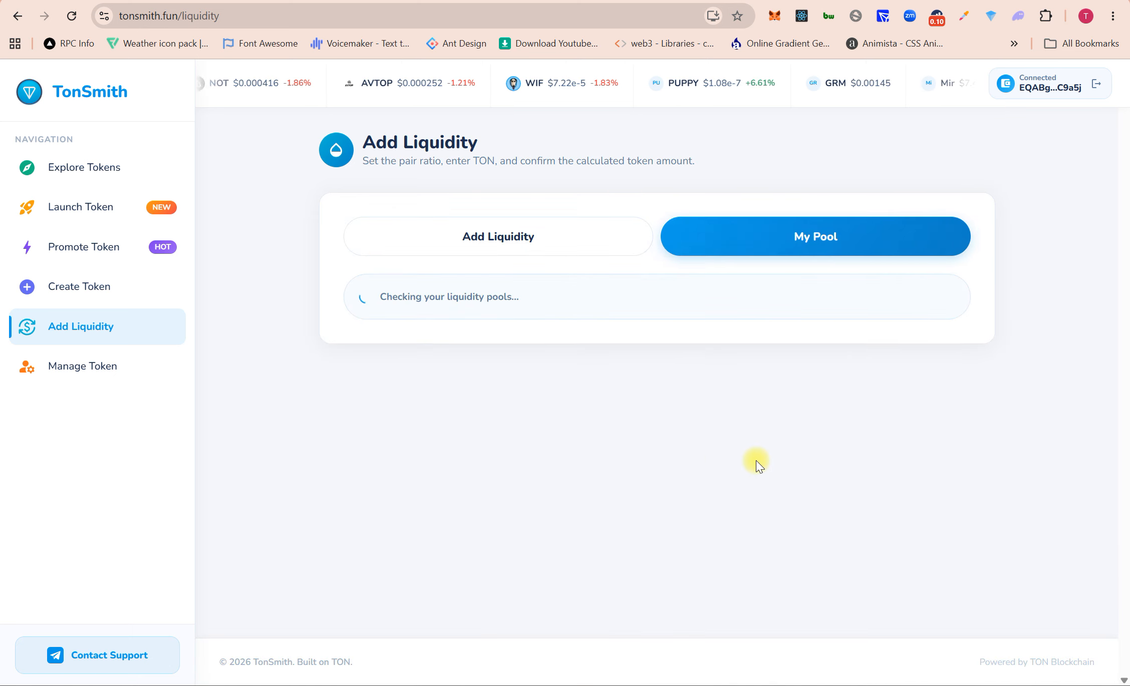